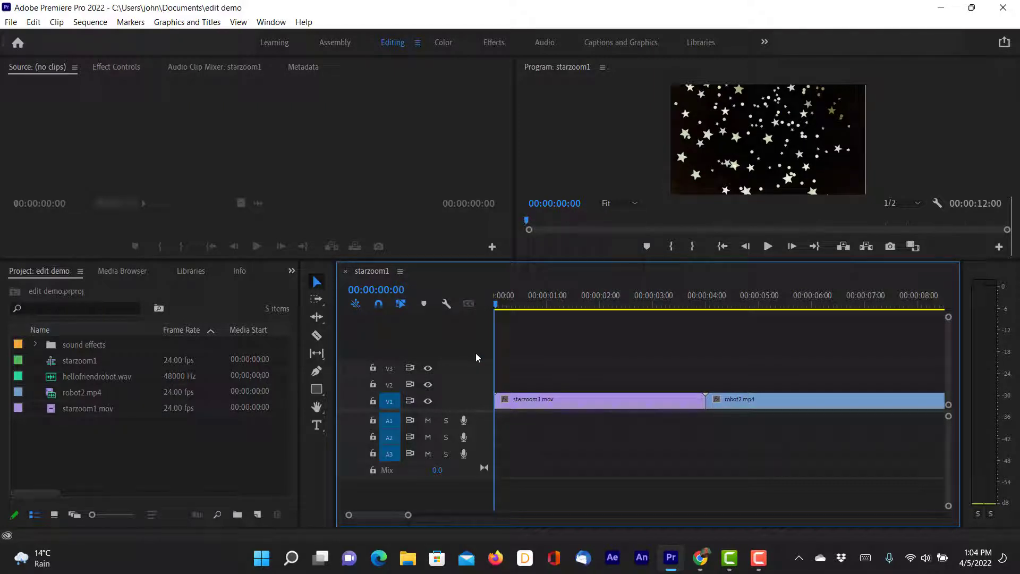
{"action": "left_click_drag", "start_coordinate": [504, 307], "coordinate": [454, 356]}
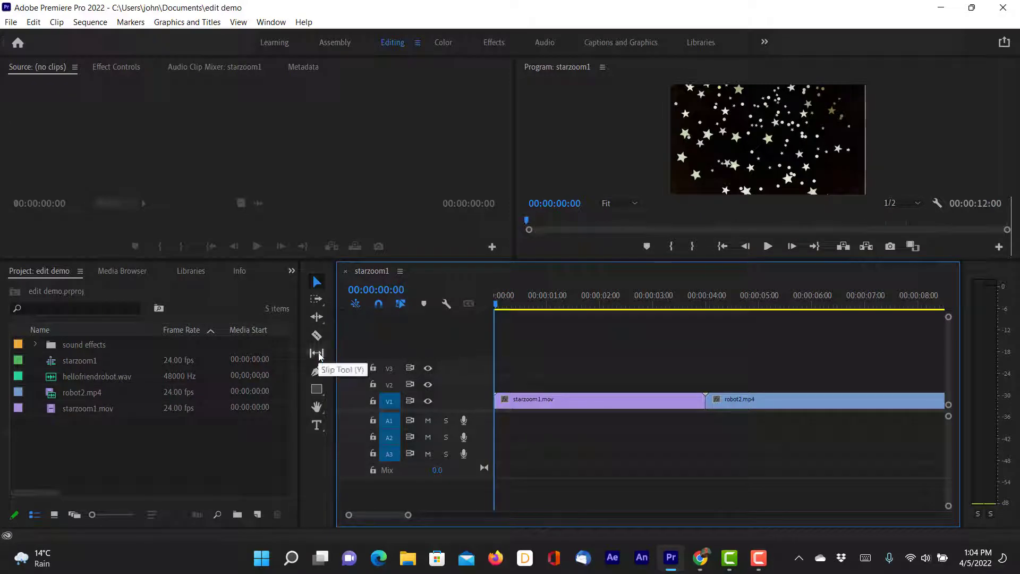
{"action": "left_click", "coordinate": [317, 316]}
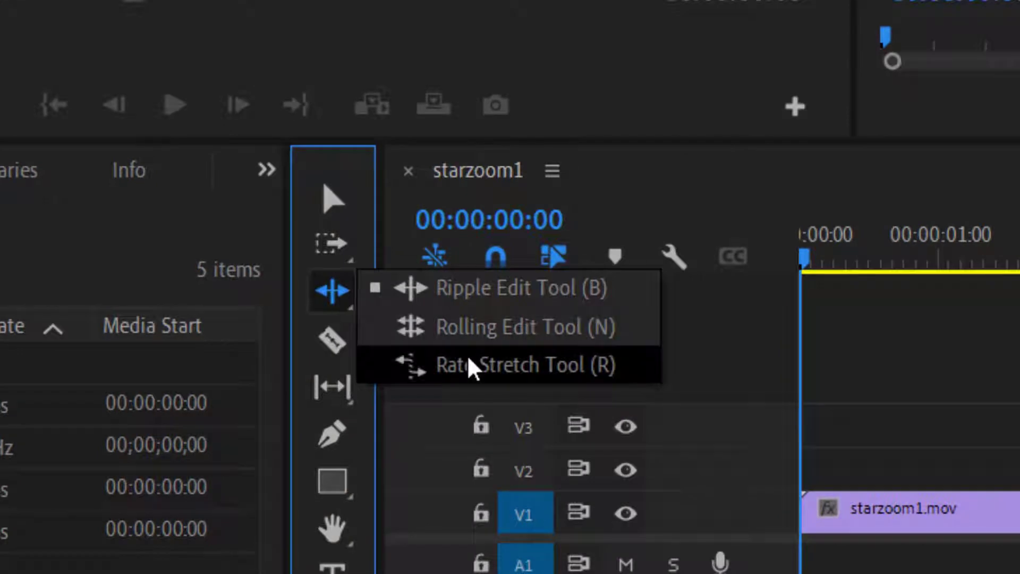
{"action": "left_click", "coordinate": [327, 205]}
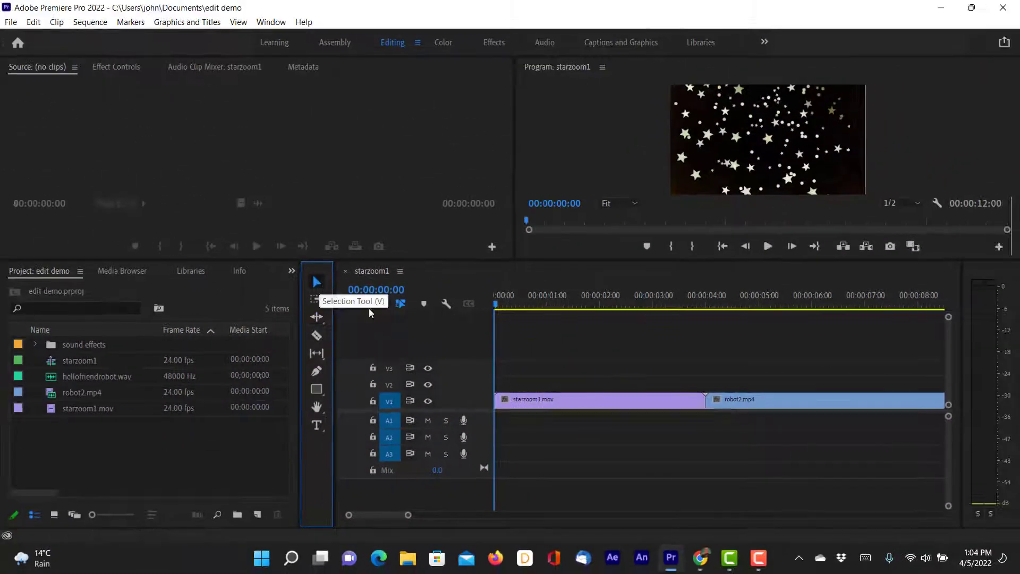
Shorten the starzoom1.mov clip to about 00:00:03:03 (128% speed) with Rate Stretch and scrub through it.
{"action": "left_click_drag", "start_coordinate": [512, 296], "coordinate": [597, 311]}
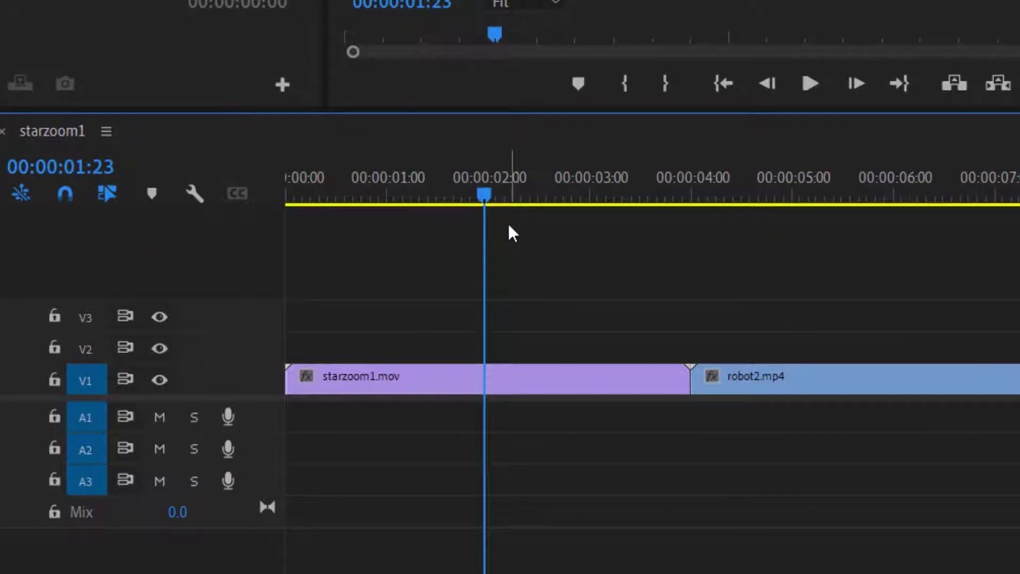
{"action": "key", "text": "r"}
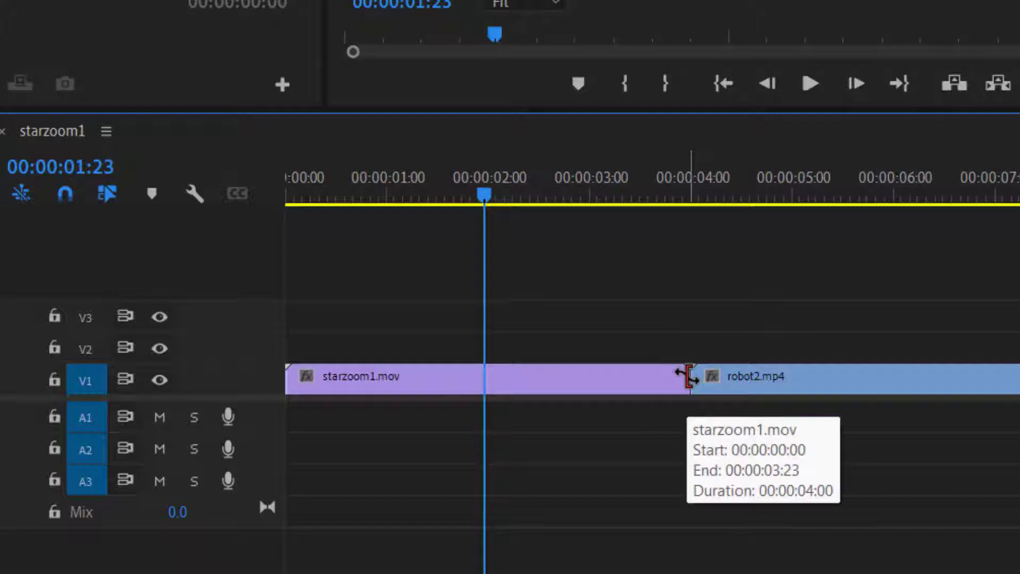
{"action": "left_click_drag", "start_coordinate": [685, 375], "coordinate": [596, 377]}
{"action": "left_click", "coordinate": [429, 197]}
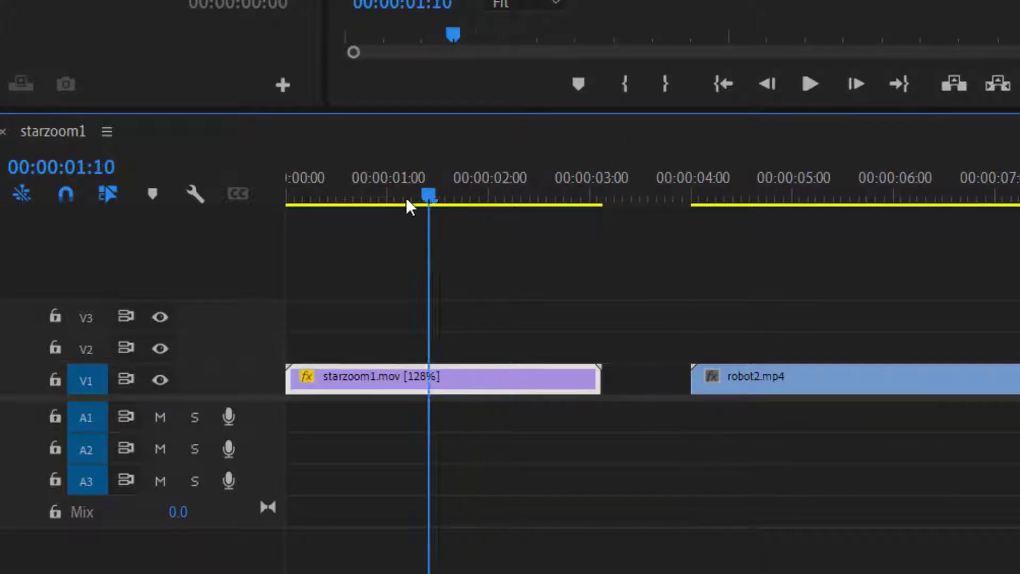
{"action": "left_click_drag", "start_coordinate": [430, 201], "coordinate": [592, 209]}
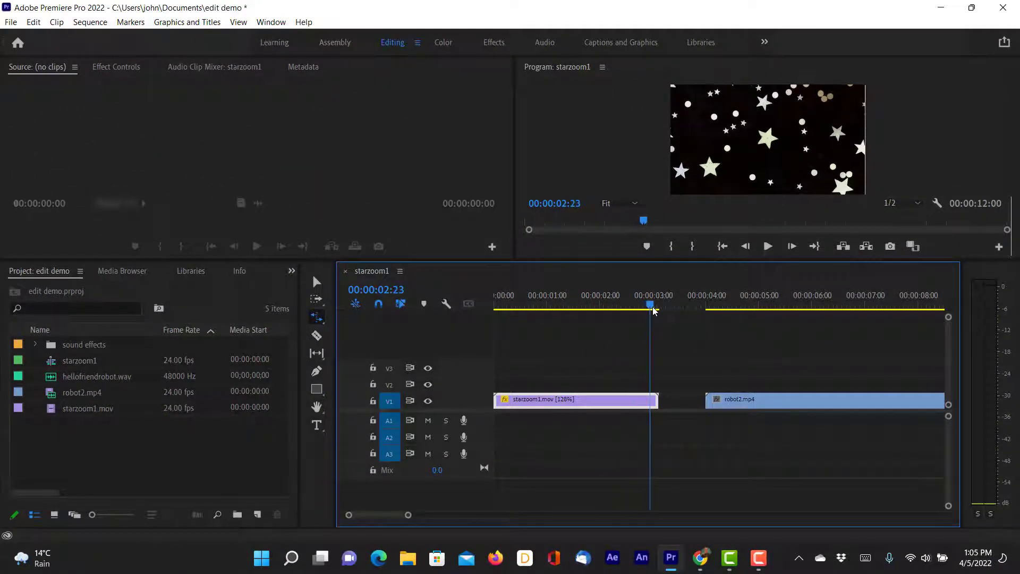
{"action": "left_click_drag", "start_coordinate": [654, 311], "coordinate": [485, 325]}
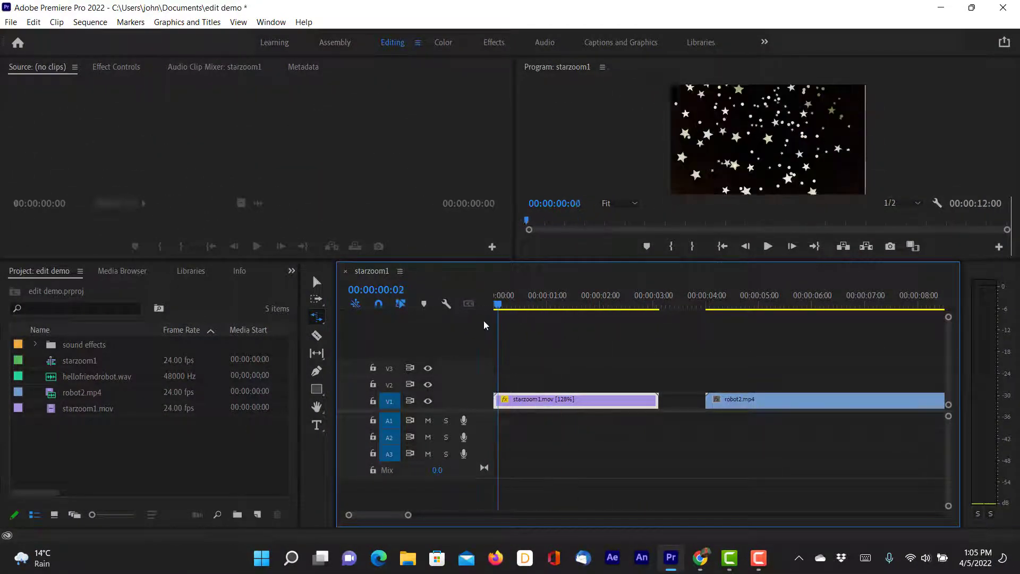
Ripple delete the gap between the starzoom1.mov and robot2.mp4 clips on V1.
{"action": "left_click", "coordinate": [316, 281]}
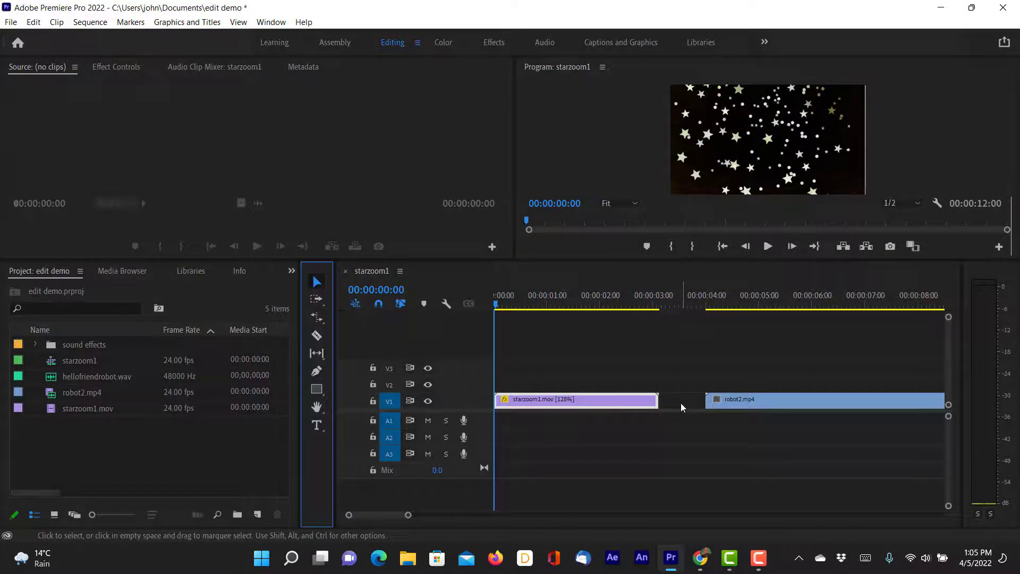
{"action": "right_click", "coordinate": [681, 403]}
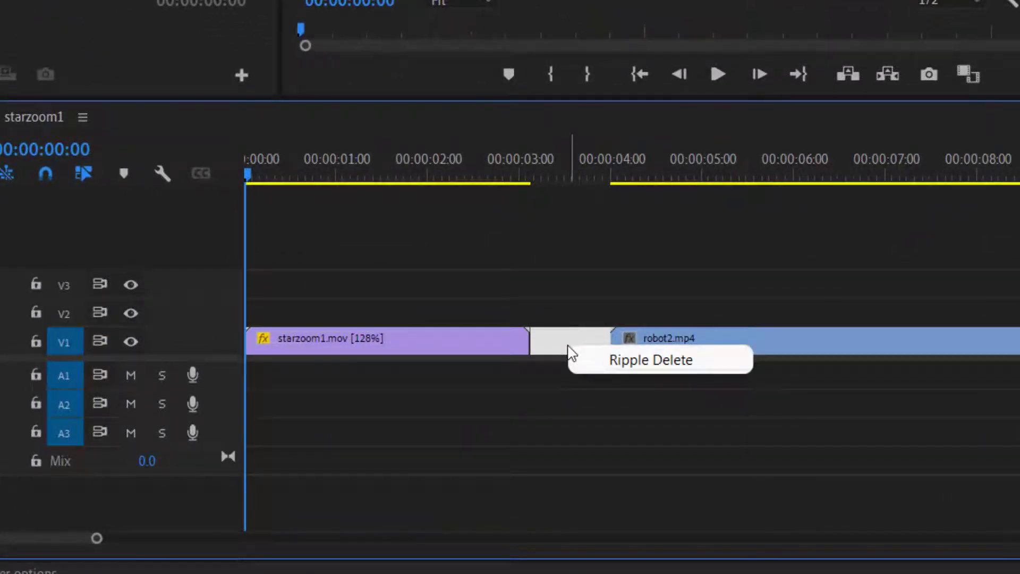
{"action": "left_click", "coordinate": [637, 353]}
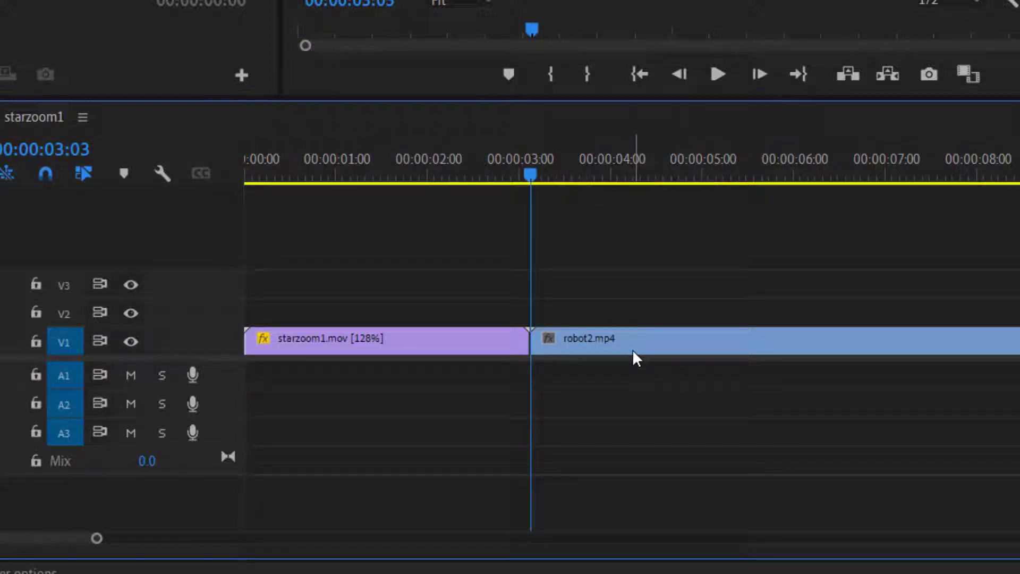
Set the starzoom1.mov clip's duration to 00:00:04:09 with speed 91.43% and return the playhead to the sequence start.
{"action": "right_click", "coordinate": [446, 341]}
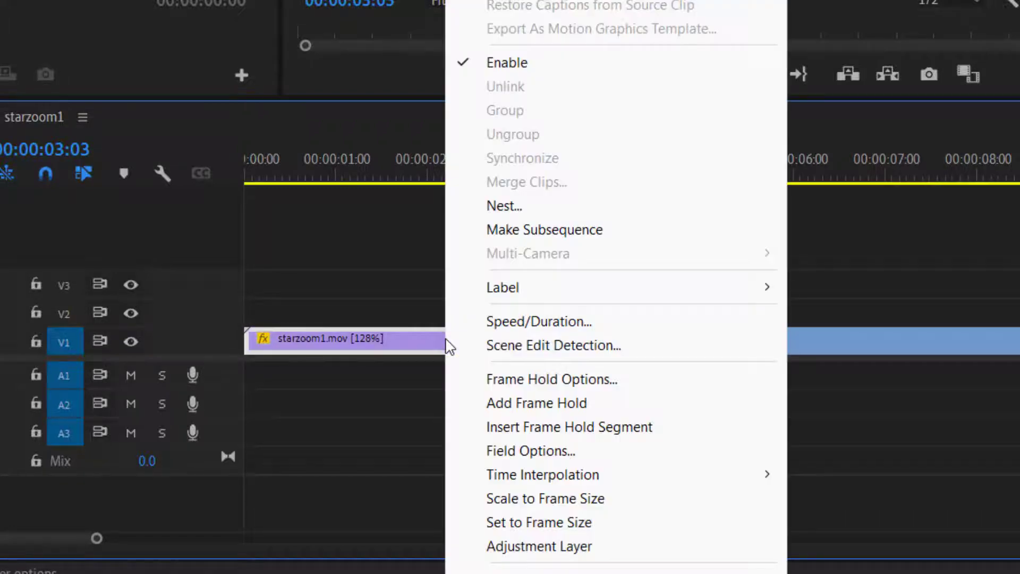
{"action": "left_click", "coordinate": [489, 321]}
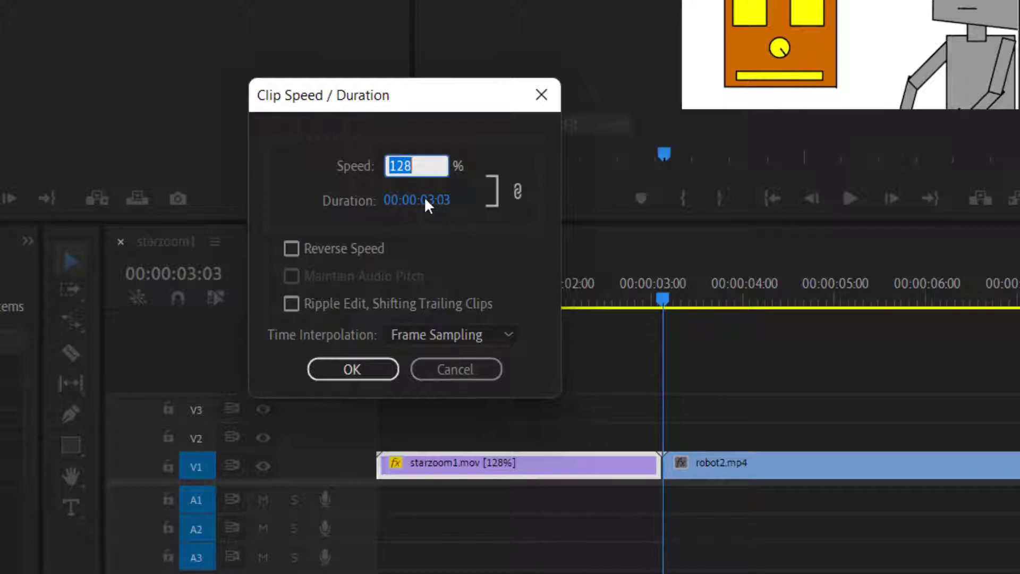
{"action": "left_click_drag", "start_coordinate": [419, 203], "coordinate": [476, 195]}
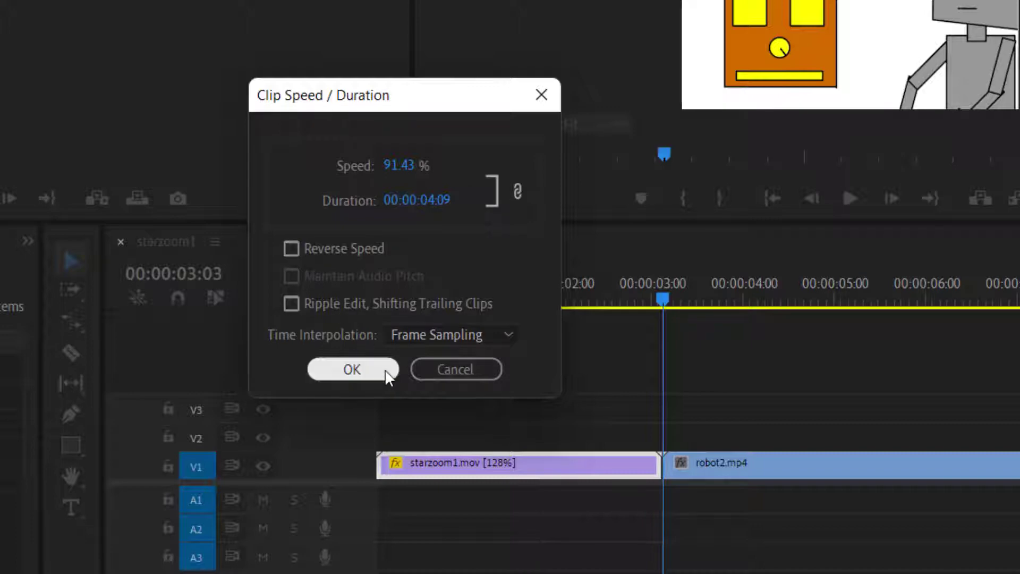
{"action": "left_click", "coordinate": [351, 370]}
{"action": "left_click_drag", "start_coordinate": [663, 299], "coordinate": [461, 330]}
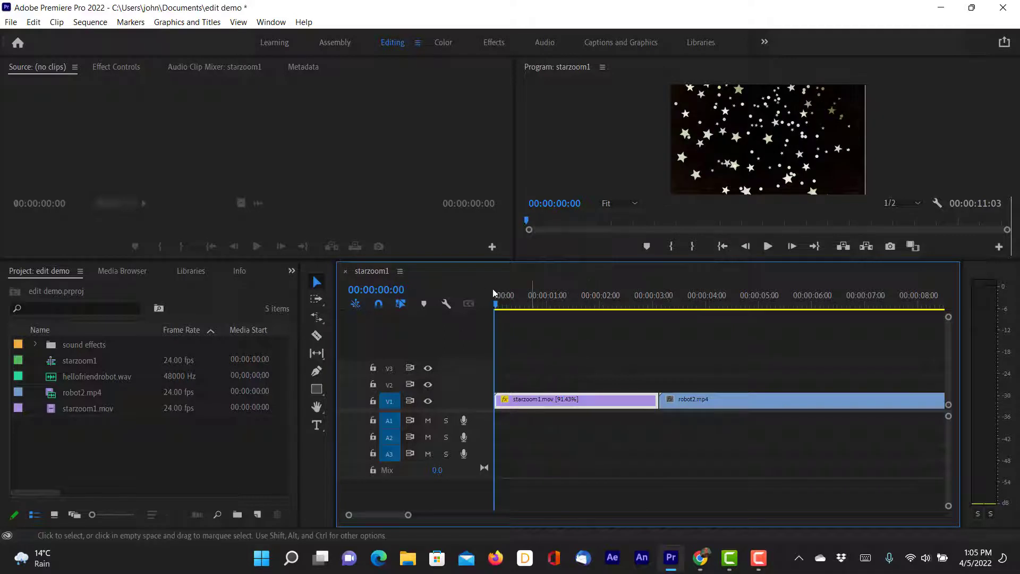
Split the robot2.mp4 clip with the Razor tool at 00:00:04:02.
{"action": "left_click_drag", "start_coordinate": [518, 304], "coordinate": [711, 313]}
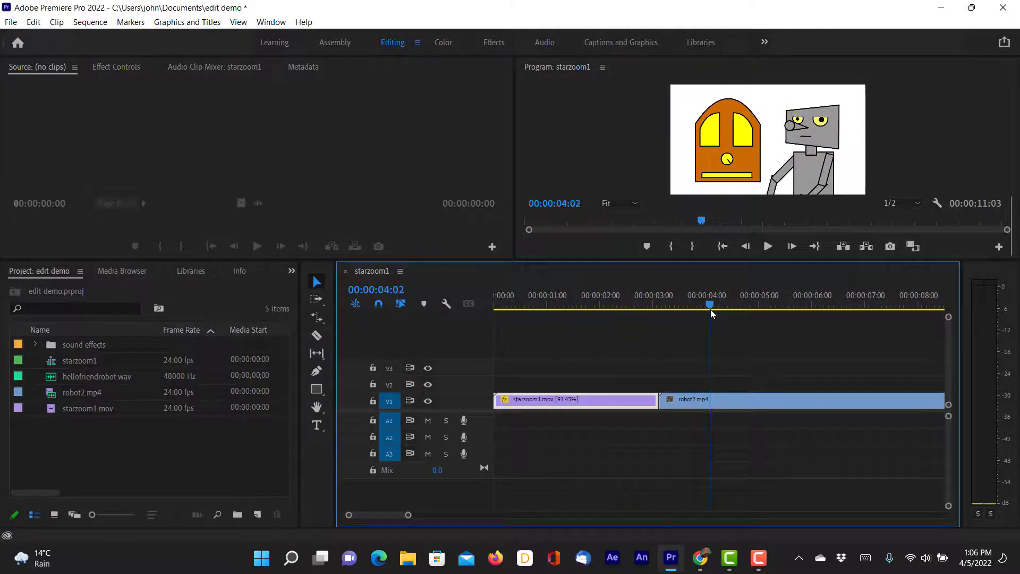
{"action": "left_click", "coordinate": [317, 335]}
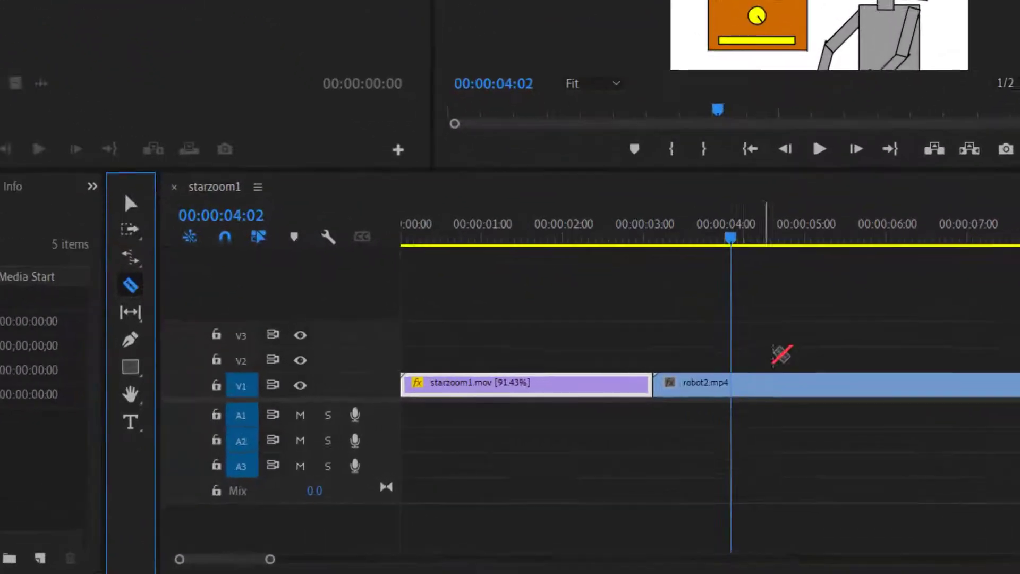
{"action": "left_click", "coordinate": [741, 384]}
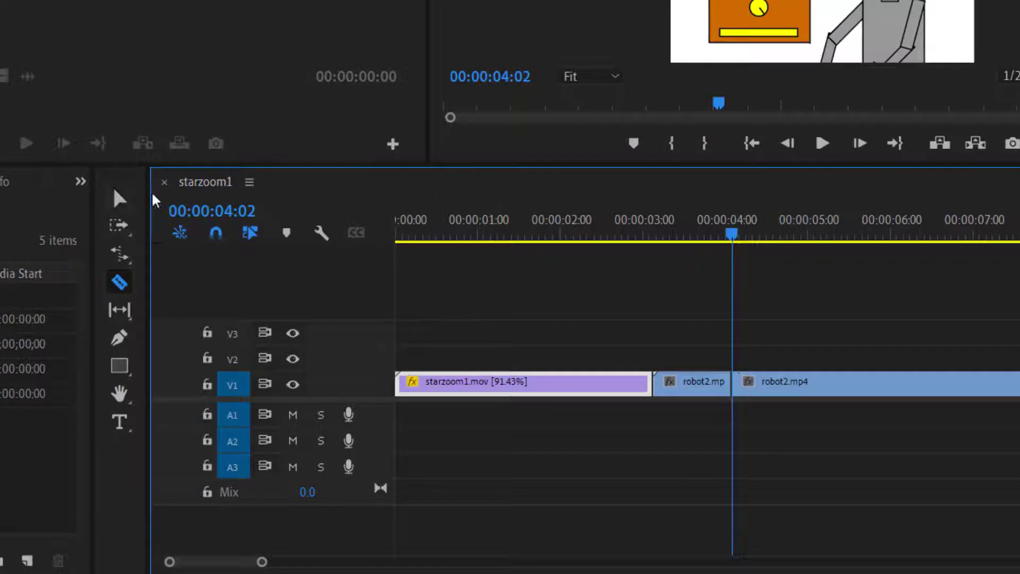
{"action": "left_click", "coordinate": [120, 199]}
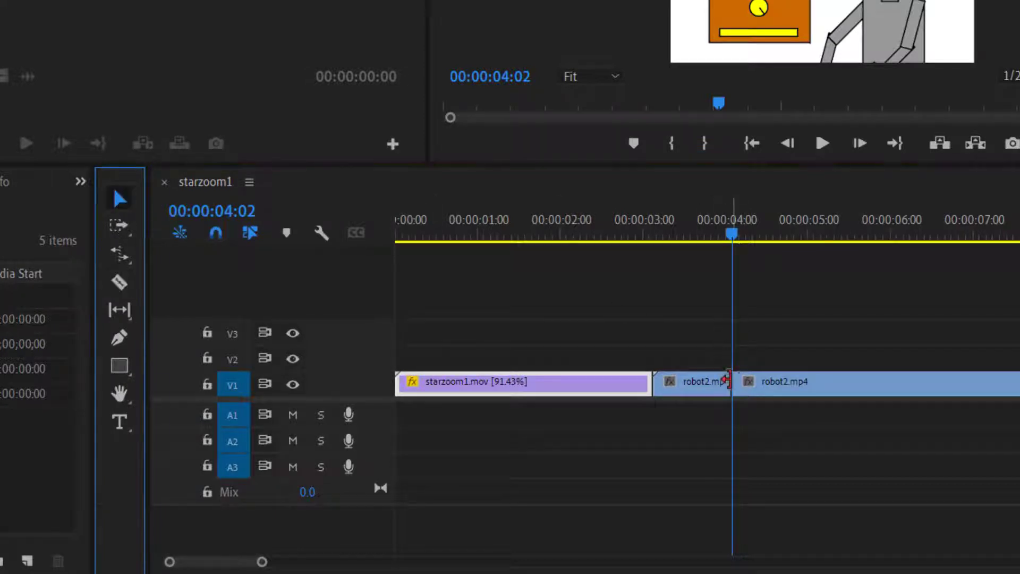
{"action": "left_click", "coordinate": [698, 292]}
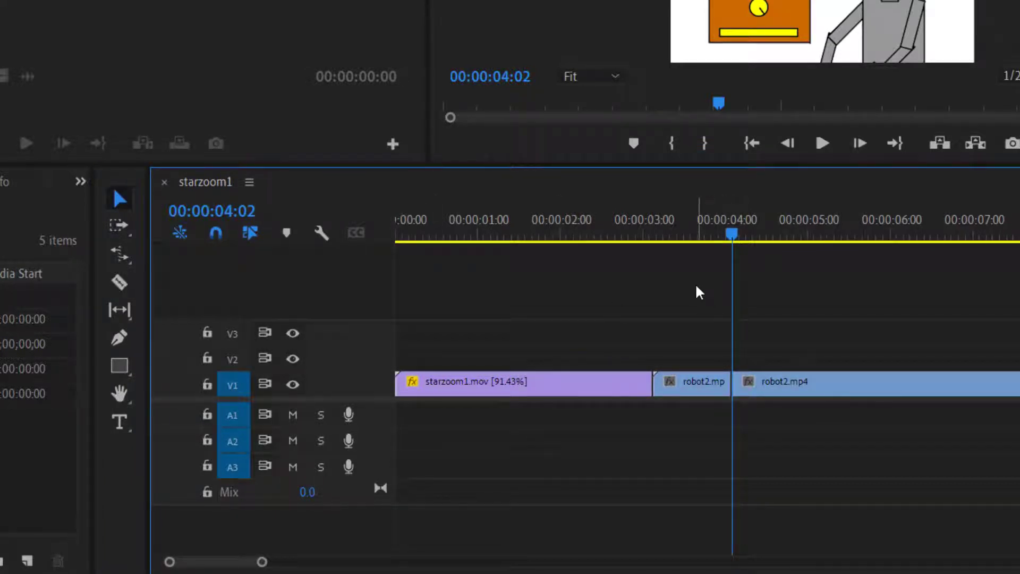
Speed up the first robot2.mp4 segment to 153.33% by shortening its end with Rate Stretch, and scrub over it.
{"action": "key", "text": "b"}
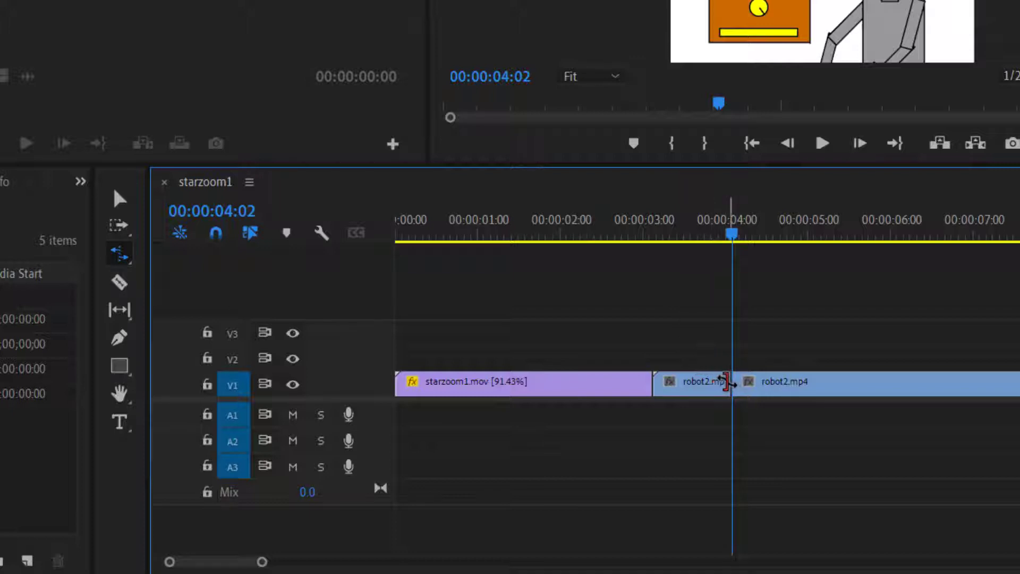
{"action": "left_click_drag", "start_coordinate": [727, 381], "coordinate": [700, 381]}
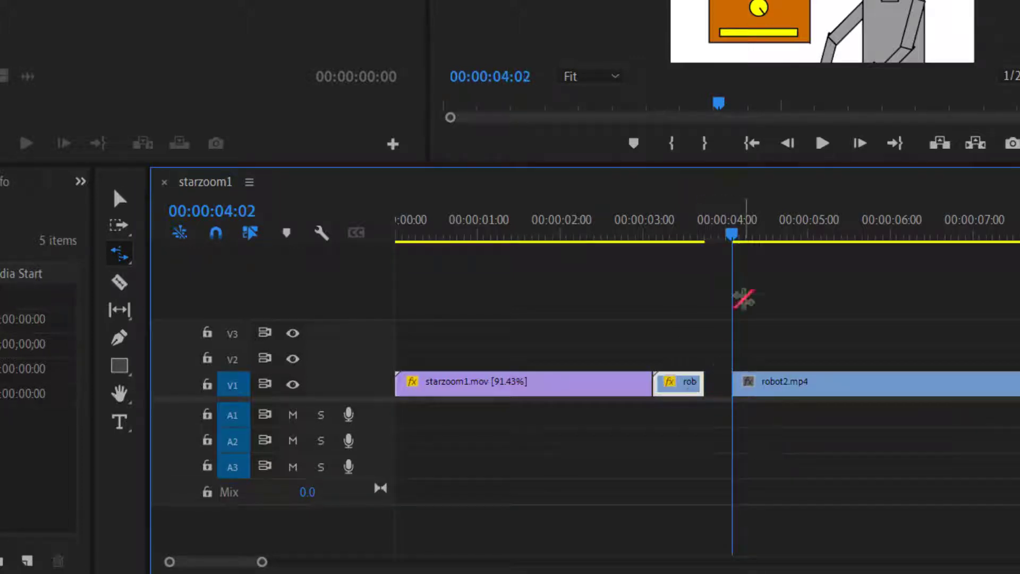
{"action": "left_click_drag", "start_coordinate": [733, 232], "coordinate": [688, 235]}
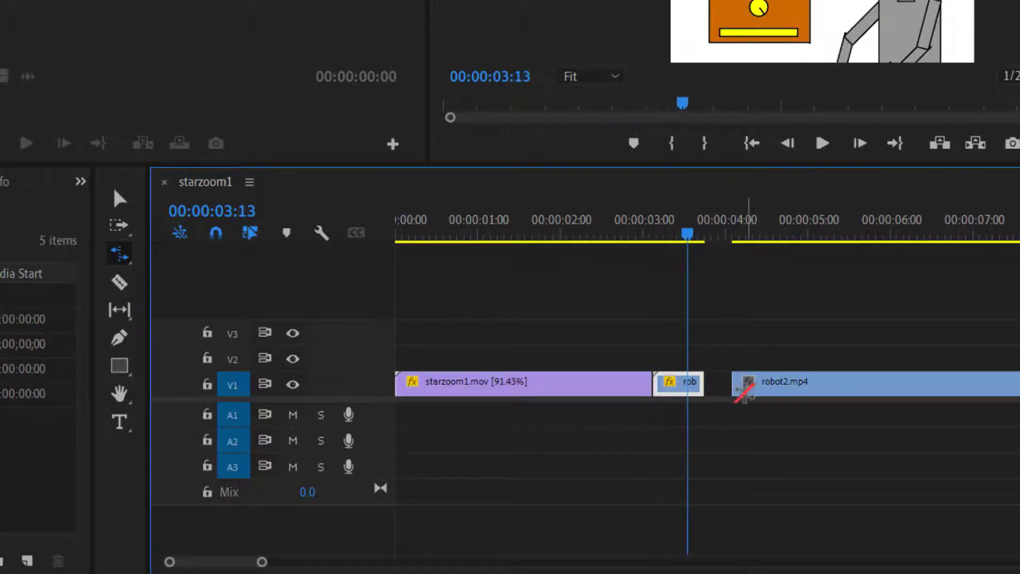
Ripple delete the gap between the two robot2.mp4 segments.
{"action": "left_click", "coordinate": [121, 199]}
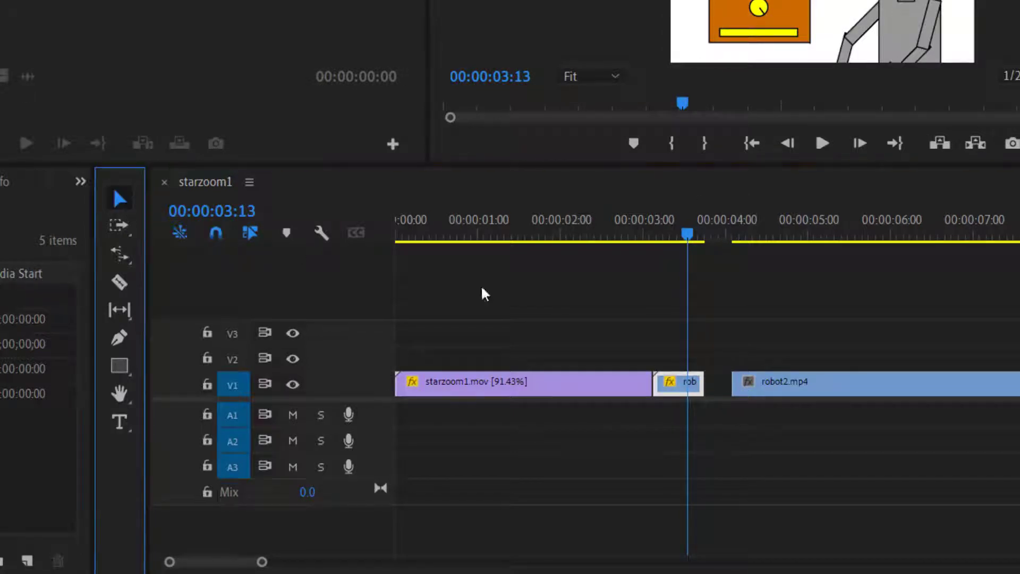
{"action": "right_click", "coordinate": [724, 381]}
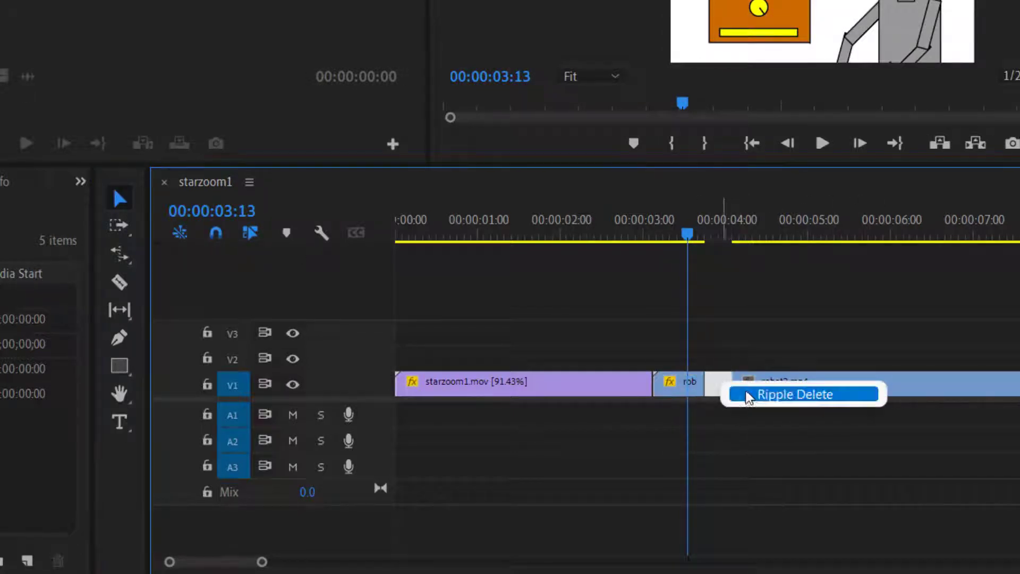
{"action": "left_click", "coordinate": [744, 393]}
Place the hellofriendrobot.wav audio on track A1 starting at 00:00:04:05.
{"action": "left_click_drag", "start_coordinate": [704, 234], "coordinate": [726, 272]}
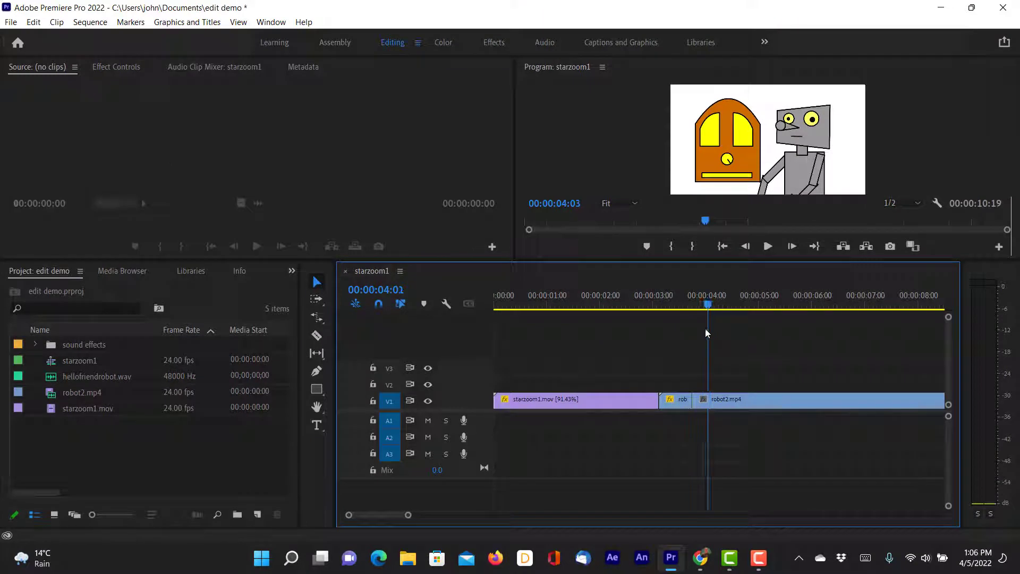
{"action": "left_click_drag", "start_coordinate": [705, 329], "coordinate": [715, 334]}
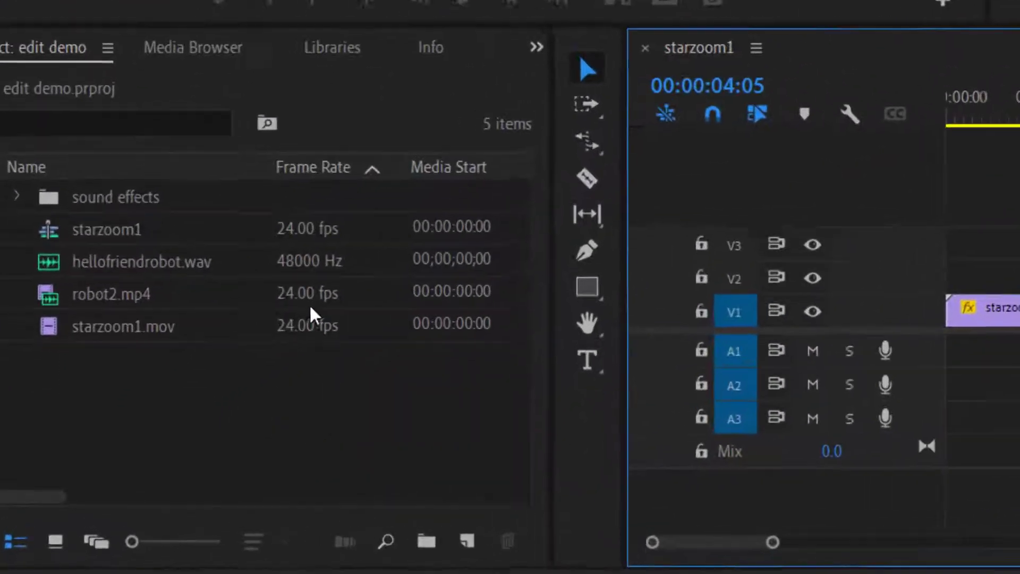
{"action": "left_click", "coordinate": [131, 254]}
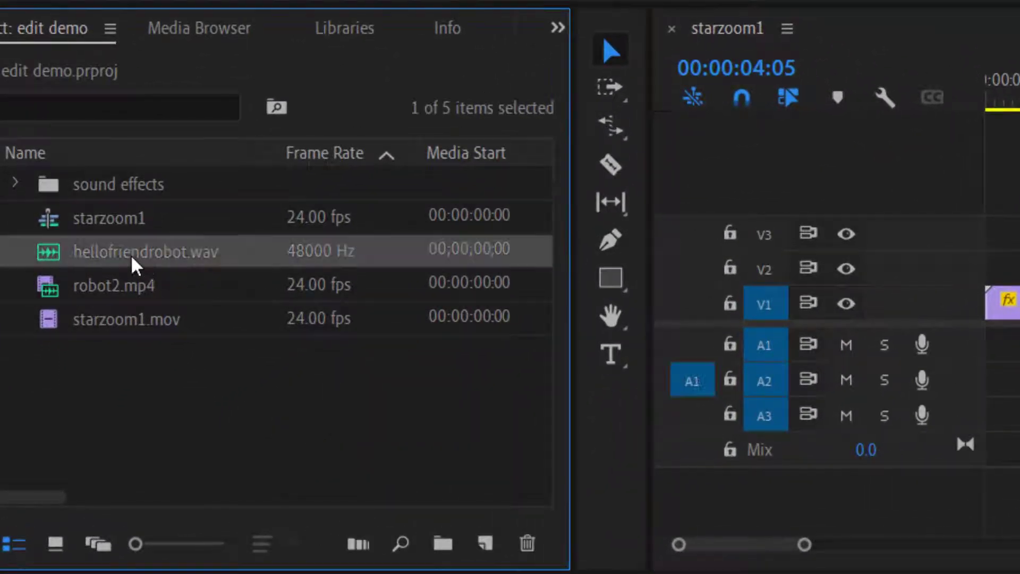
{"action": "left_click_drag", "start_coordinate": [49, 284], "coordinate": [718, 420]}
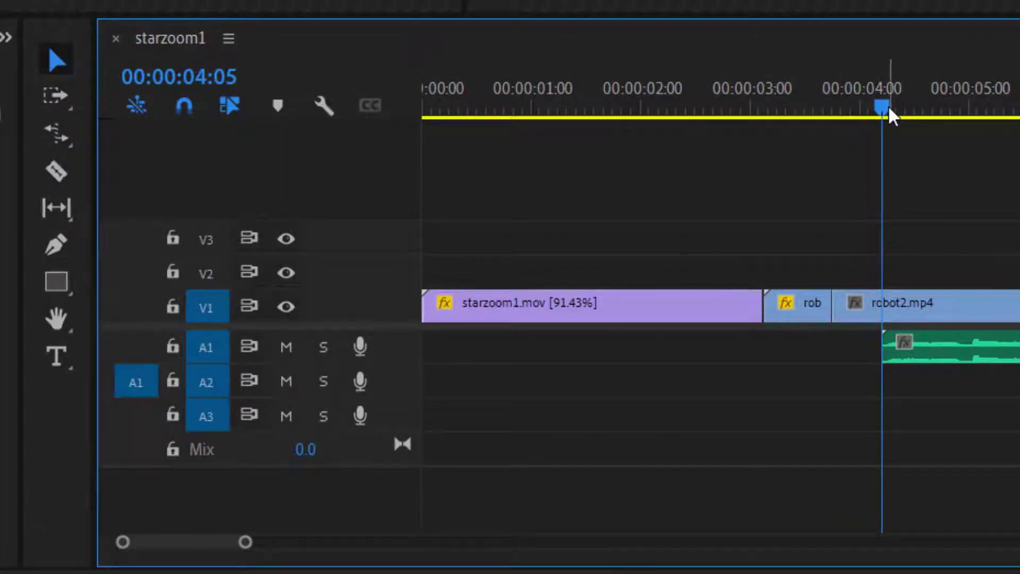
Play the sequence from 00:00:04:02 to check the voice audio against the robot's mouth movement.
{"action": "left_click_drag", "start_coordinate": [889, 110], "coordinate": [876, 109]}
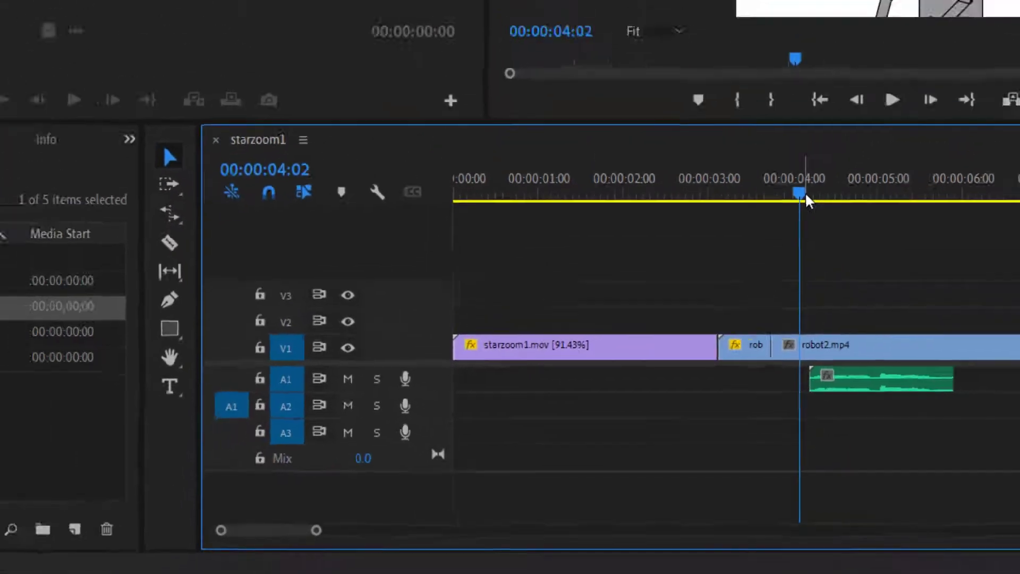
{"action": "key", "text": "space"}
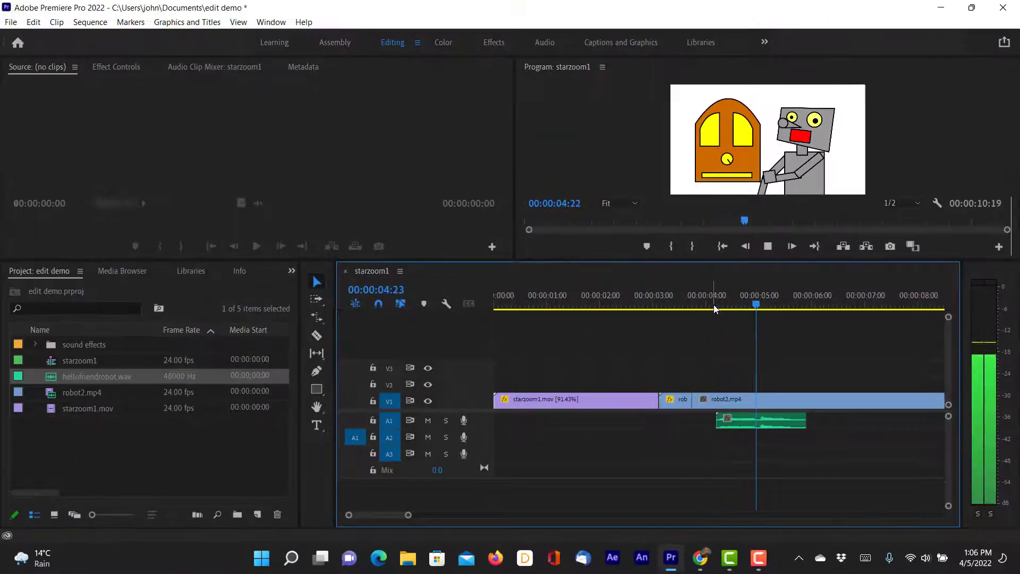
{"action": "key", "text": "space"}
{"action": "left_click_drag", "start_coordinate": [808, 305], "coordinate": [715, 311]}
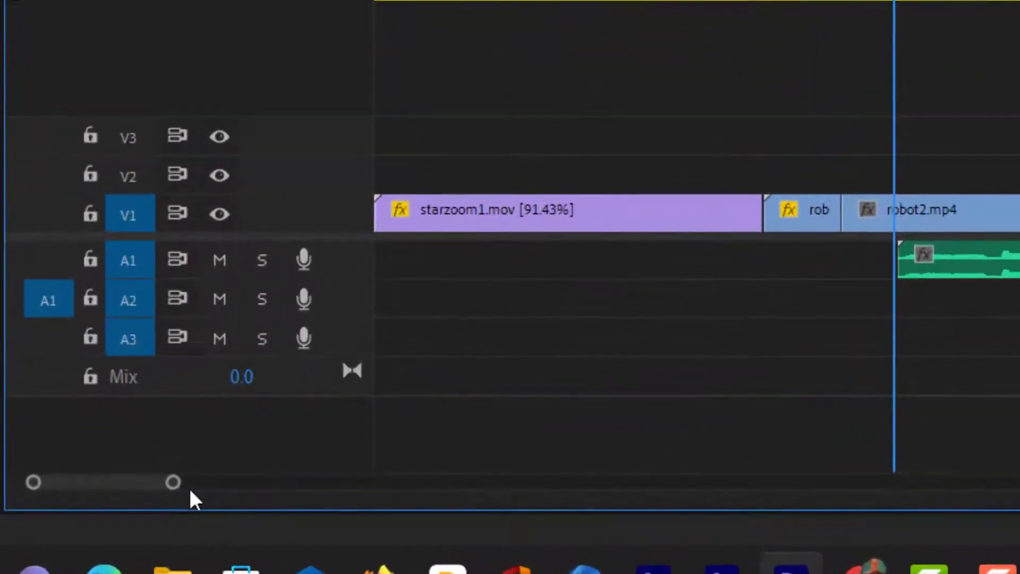
Move the hellofriendrobot.wav clip one frame earlier to start at 00:00:04:04 and scrub over its beginning to check sync.
{"action": "left_click_drag", "start_coordinate": [177, 488], "coordinate": [130, 493]}
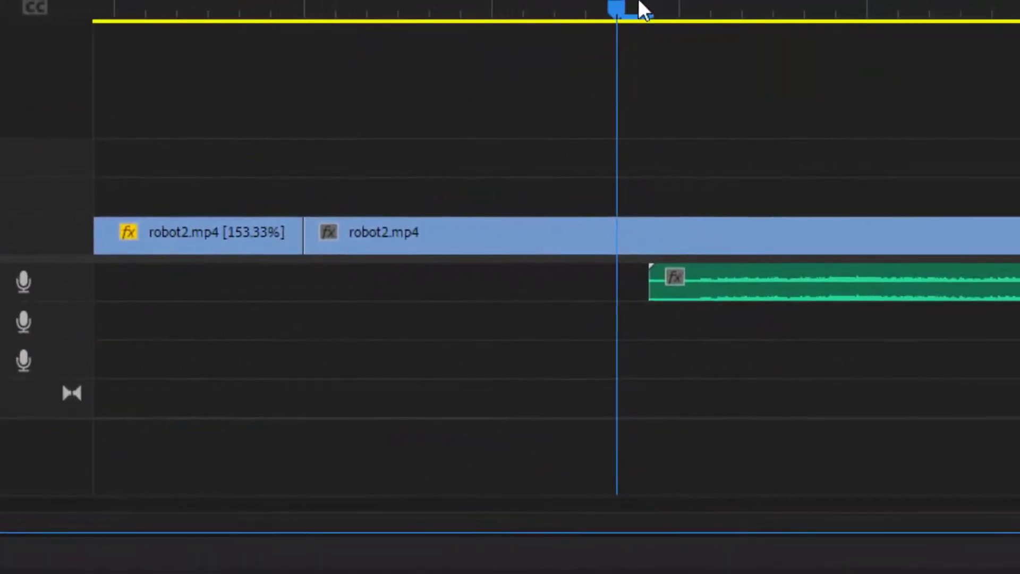
{"action": "left_click_drag", "start_coordinate": [765, 1], "coordinate": [805, 2]}
{"action": "left_click_drag", "start_coordinate": [685, 6], "coordinate": [638, 26]}
{"action": "left_click_drag", "start_coordinate": [745, 298], "coordinate": [711, 300]}
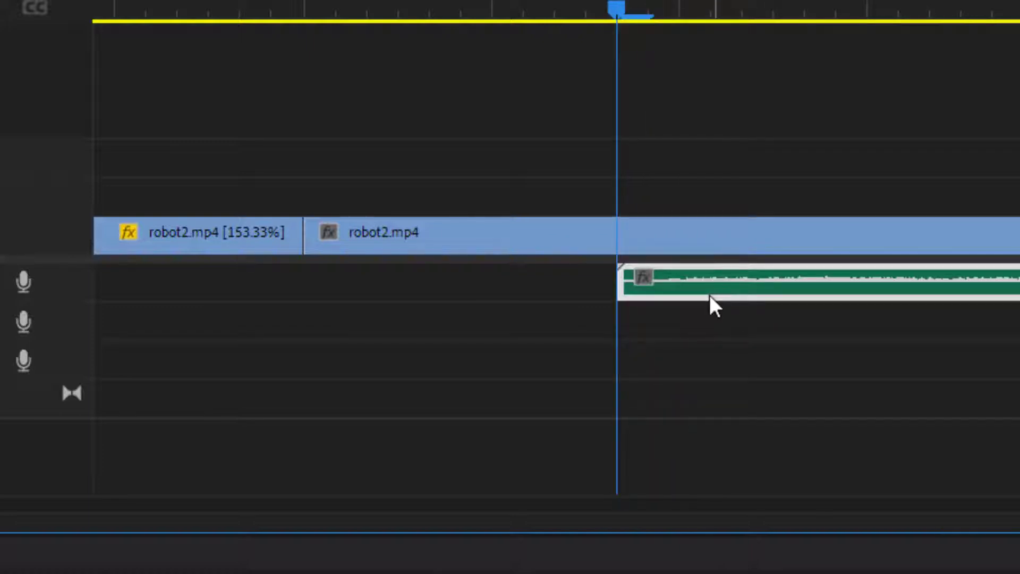
{"action": "left_click_drag", "start_coordinate": [613, 3], "coordinate": [645, 53]}
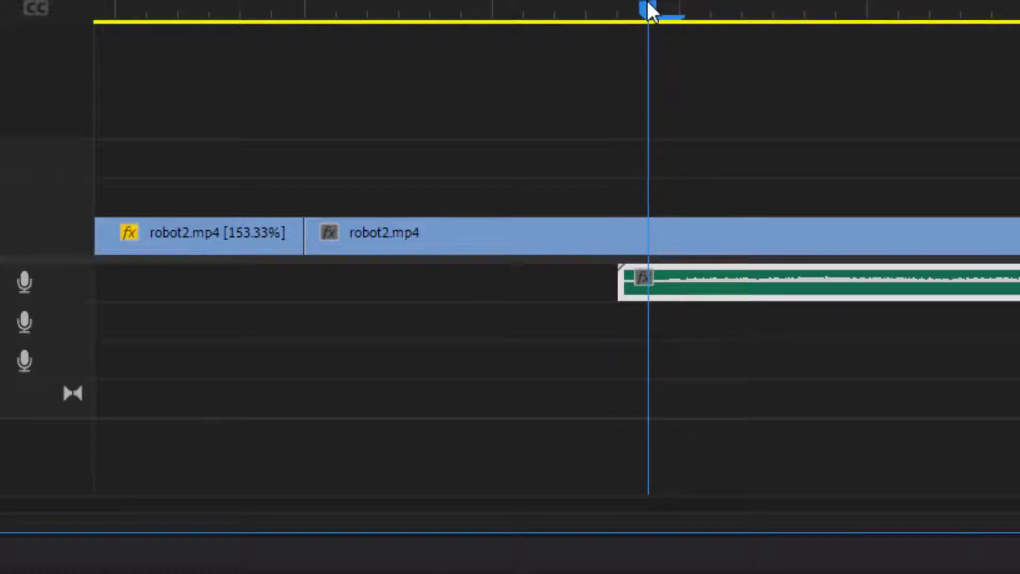
{"action": "mouse_move", "coordinate": [648, 4]}
{"action": "left_mouse_down"}
{"action": "mouse_move", "coordinate": [681, 5]}
{"action": "mouse_move", "coordinate": [611, 10]}
{"action": "mouse_move", "coordinate": [658, 10]}
{"action": "left_mouse_up"}
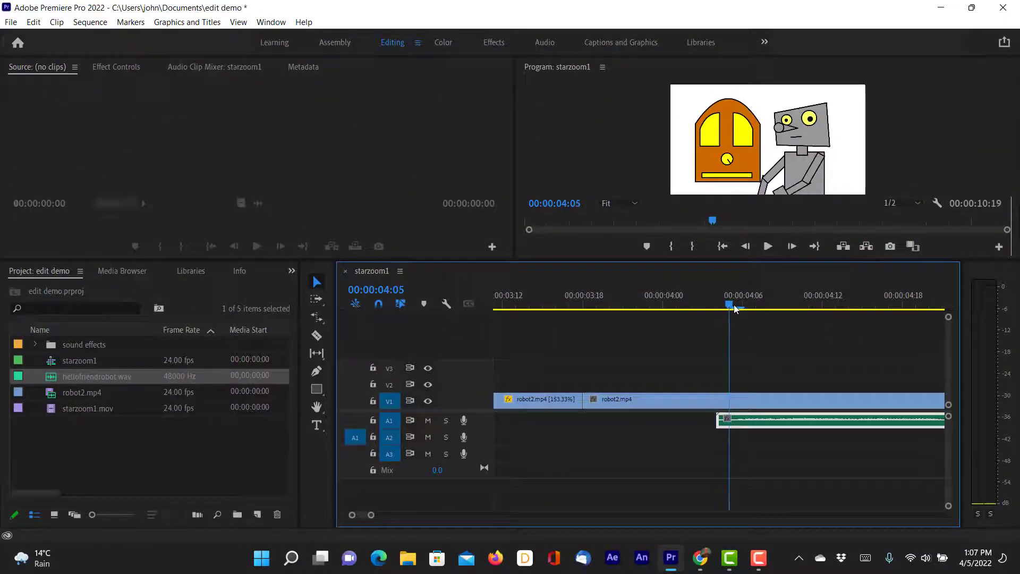
Move the hellofriendrobot.wav clip to start at 00:00:04:06 and play it against the robot's mouth movement.
{"action": "mouse_move", "coordinate": [734, 304]}
{"action": "left_mouse_down"}
{"action": "mouse_move", "coordinate": [752, 302]}
{"action": "mouse_move", "coordinate": [719, 309]}
{"action": "left_mouse_up"}
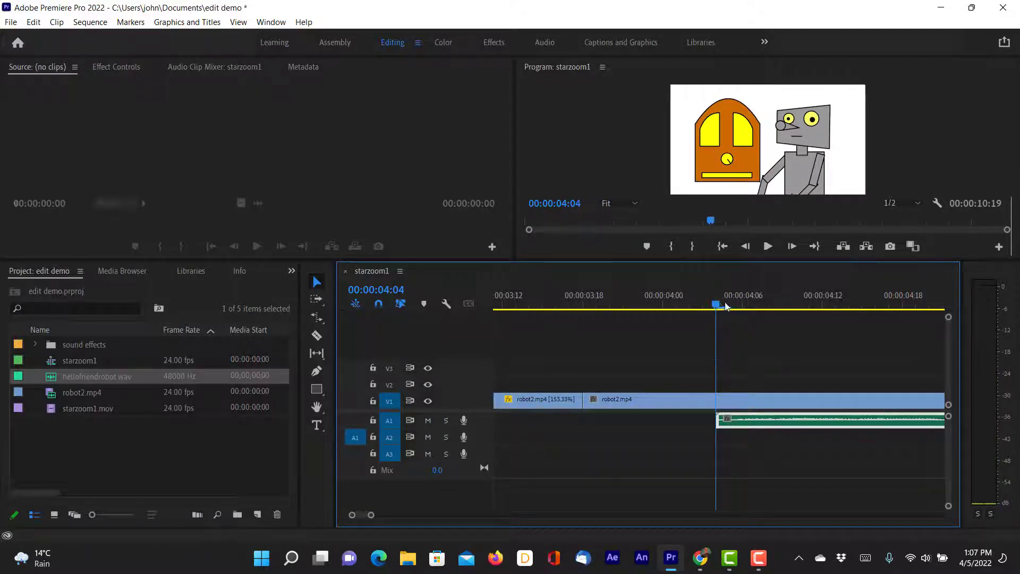
{"action": "left_click_drag", "start_coordinate": [727, 307], "coordinate": [741, 298]}
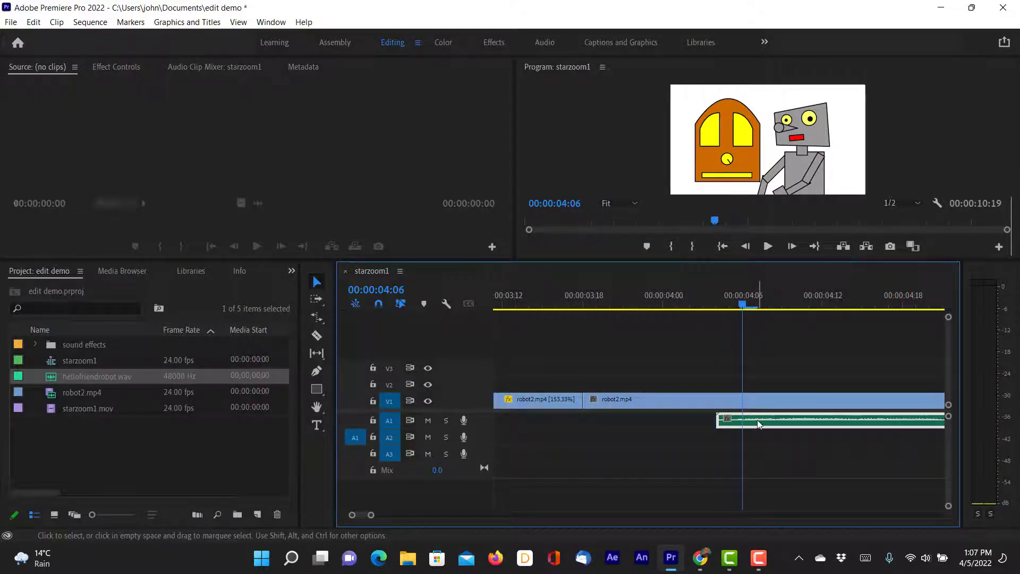
{"action": "left_click_drag", "start_coordinate": [756, 420], "coordinate": [783, 420]}
{"action": "key", "text": "space"}
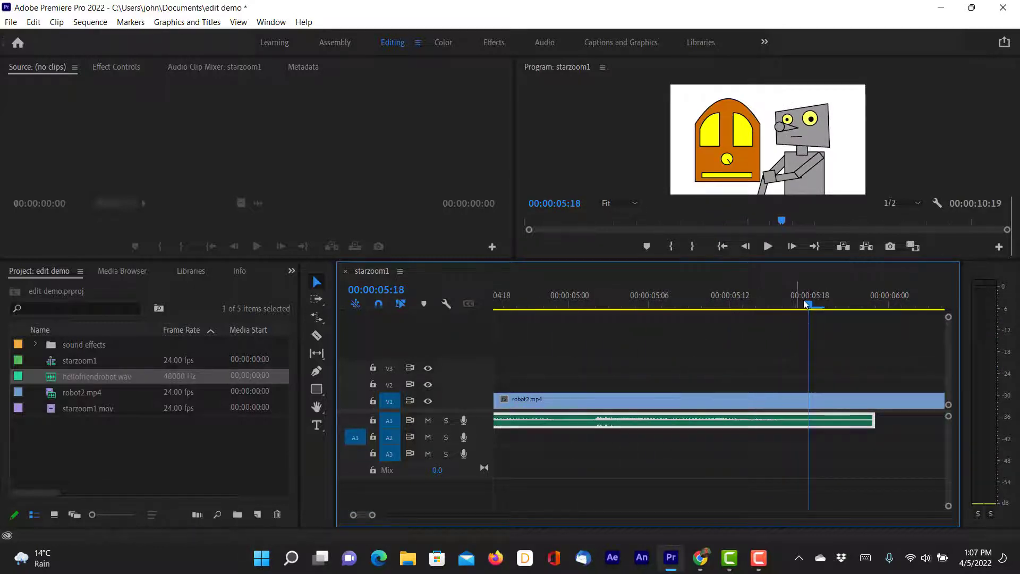
{"action": "left_click_drag", "start_coordinate": [808, 305], "coordinate": [518, 496]}
Show the hellofriendrobot.wav clip's Volume effect settings.
{"action": "left_click_drag", "start_coordinate": [373, 515], "coordinate": [400, 513]}
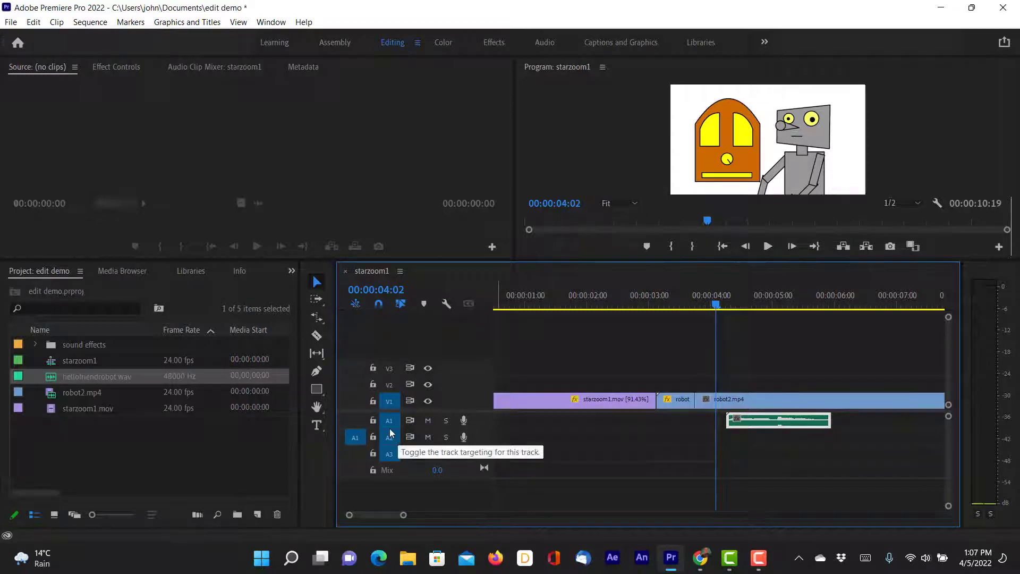
{"action": "double_click", "coordinate": [780, 427]}
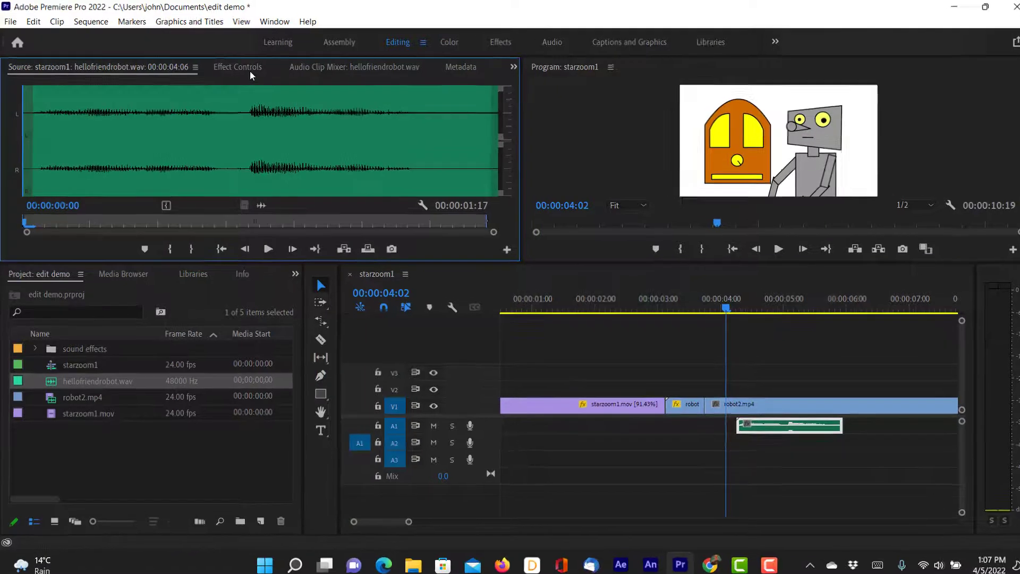
{"action": "left_click", "coordinate": [250, 71]}
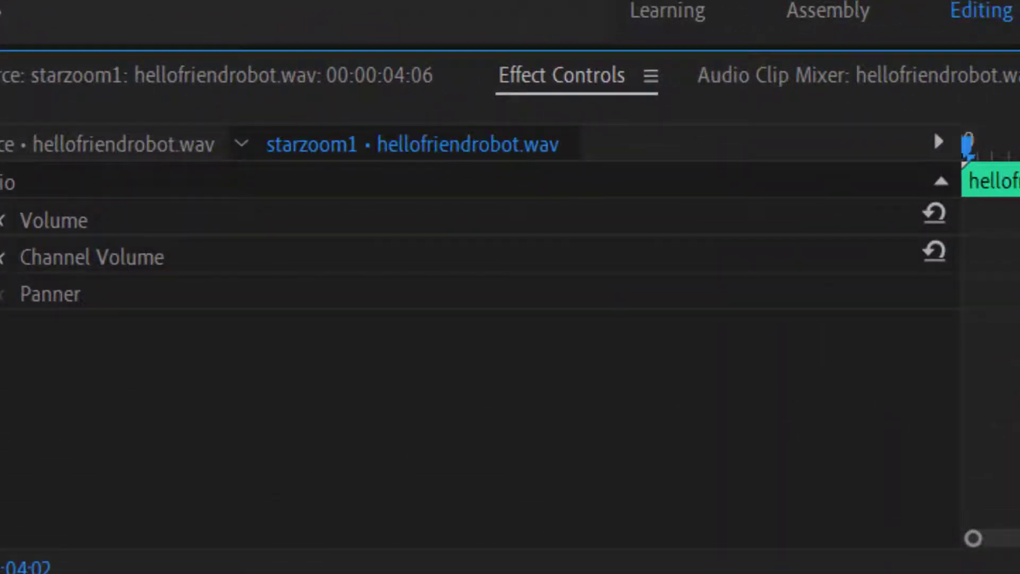
{"action": "left_click", "coordinate": [95, 224]}
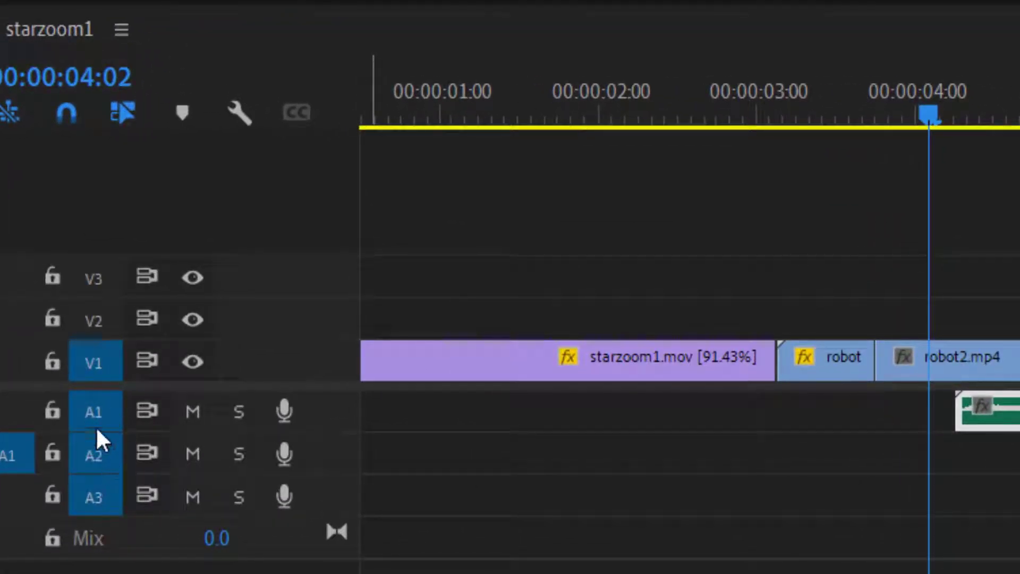
Enlarge track A1, lower the hellofriendrobot.wav clip's volume level to -3.2 dB and play it back.
{"action": "left_click_drag", "start_coordinate": [101, 427], "coordinate": [101, 468]}
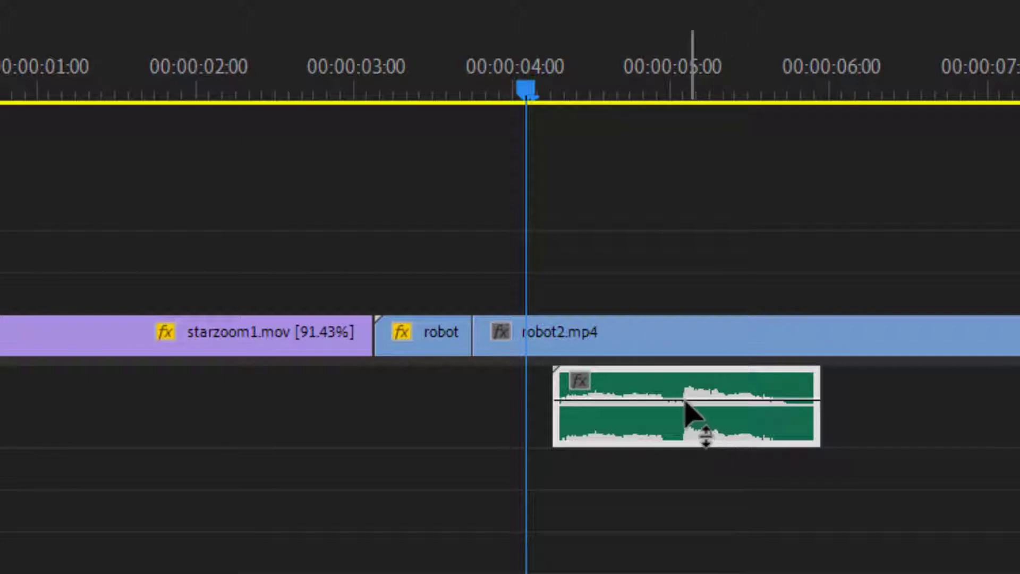
{"action": "mouse_move", "coordinate": [685, 403]}
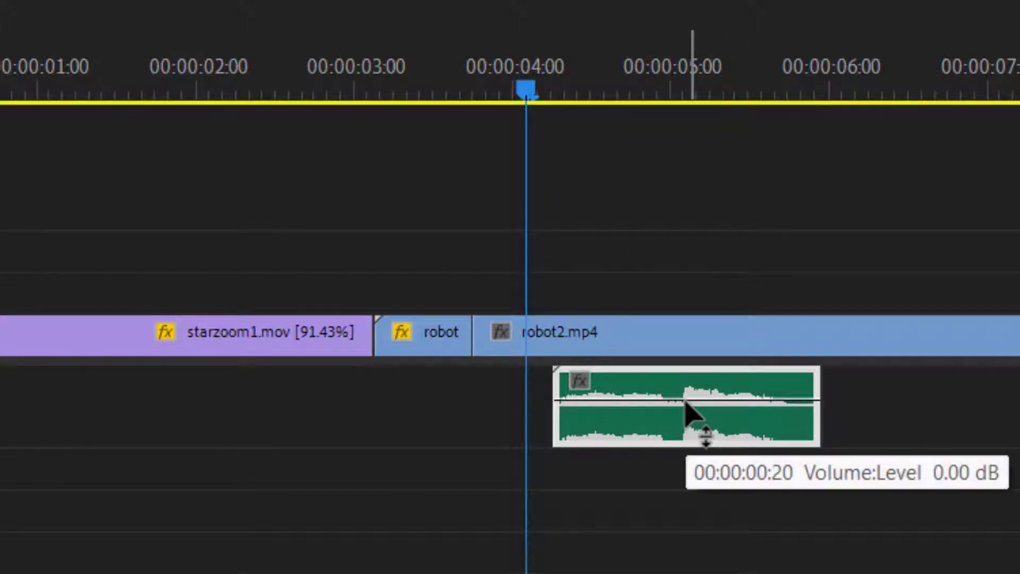
{"action": "left_click_drag", "start_coordinate": [685, 403], "coordinate": [690, 406]}
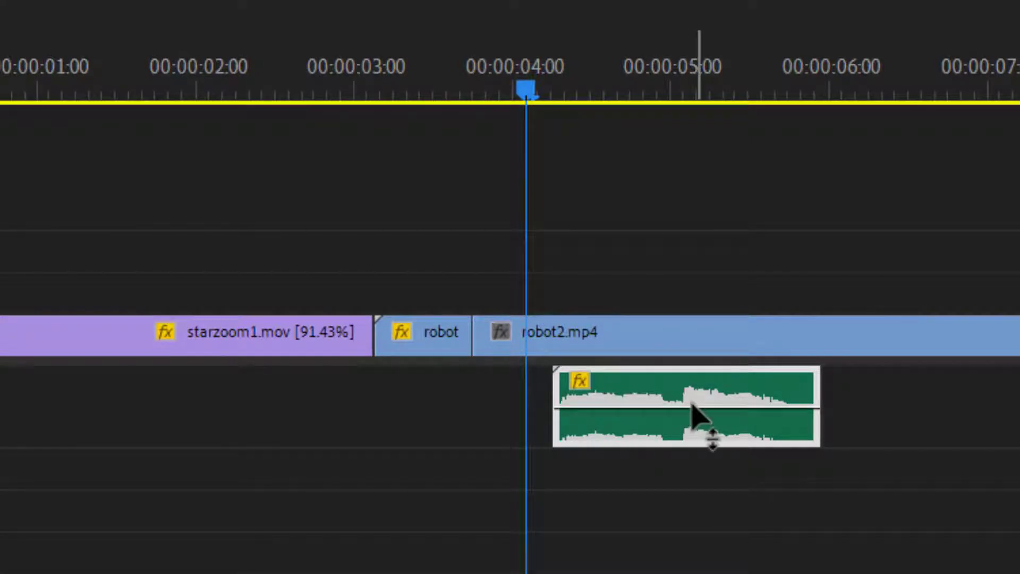
{"action": "key", "text": "space"}
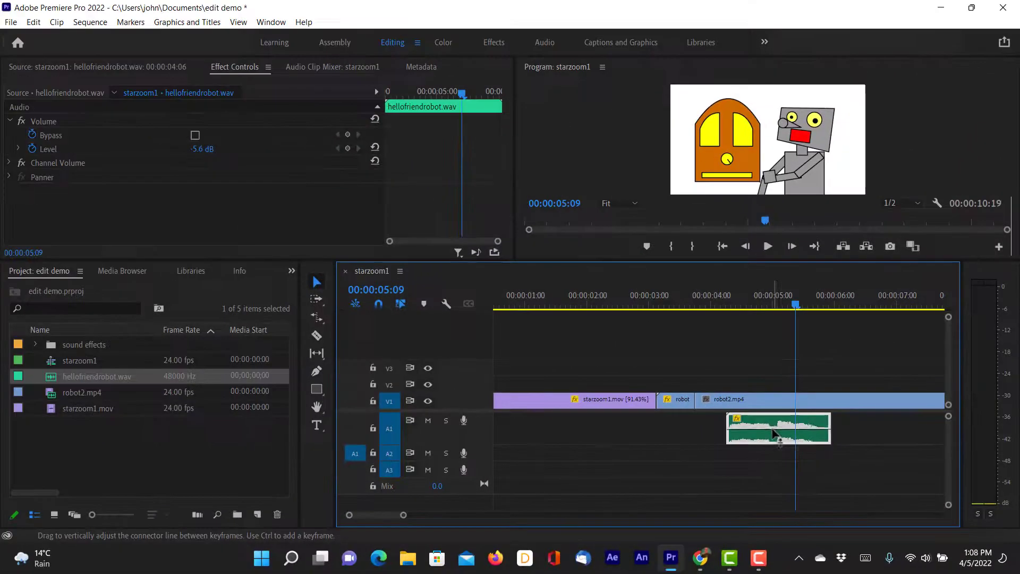
{"action": "left_click_drag", "start_coordinate": [747, 429], "coordinate": [747, 426]}
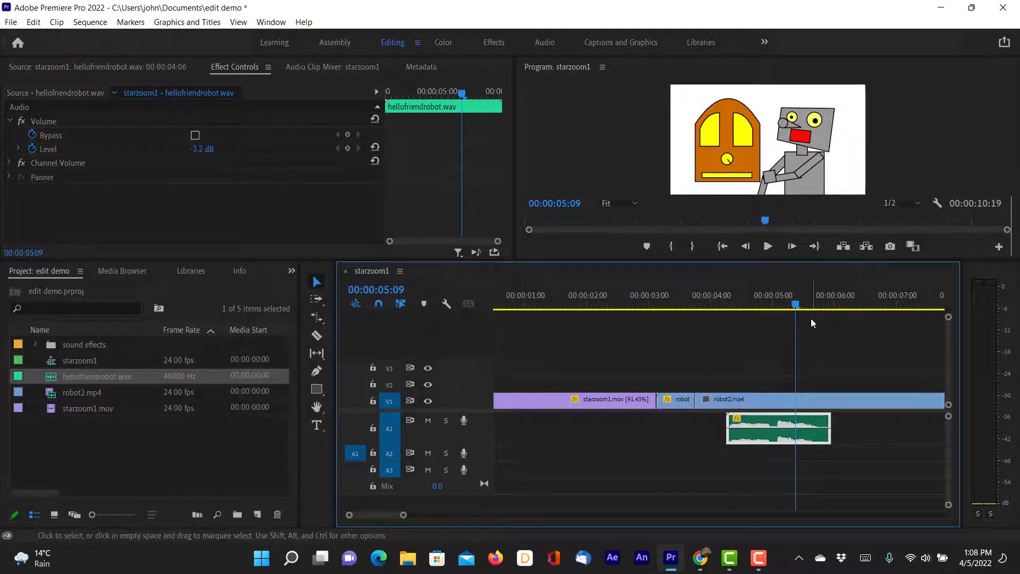
{"action": "left_click_drag", "start_coordinate": [795, 309], "coordinate": [718, 307]}
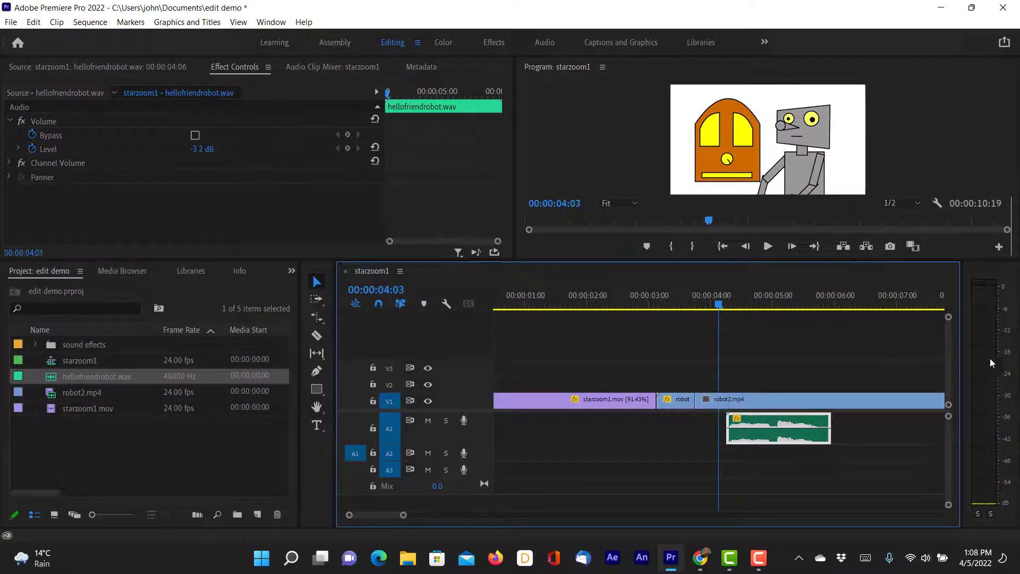
{"action": "key", "text": "space"}
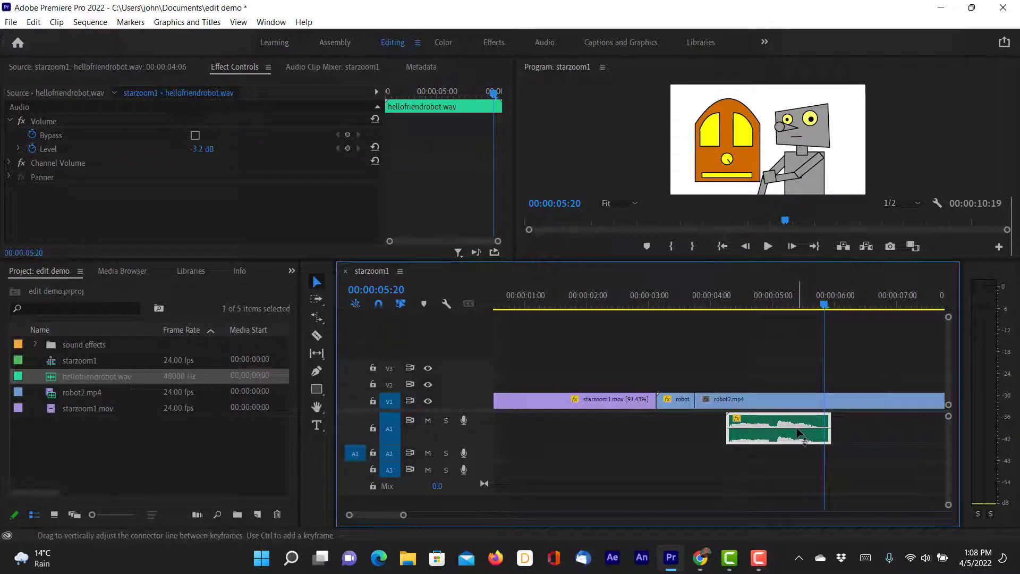
Raise the hellofriendrobot.wav clip's volume level to -1.1 dB and listen to it again.
{"action": "left_click_drag", "start_coordinate": [799, 433], "coordinate": [802, 427]}
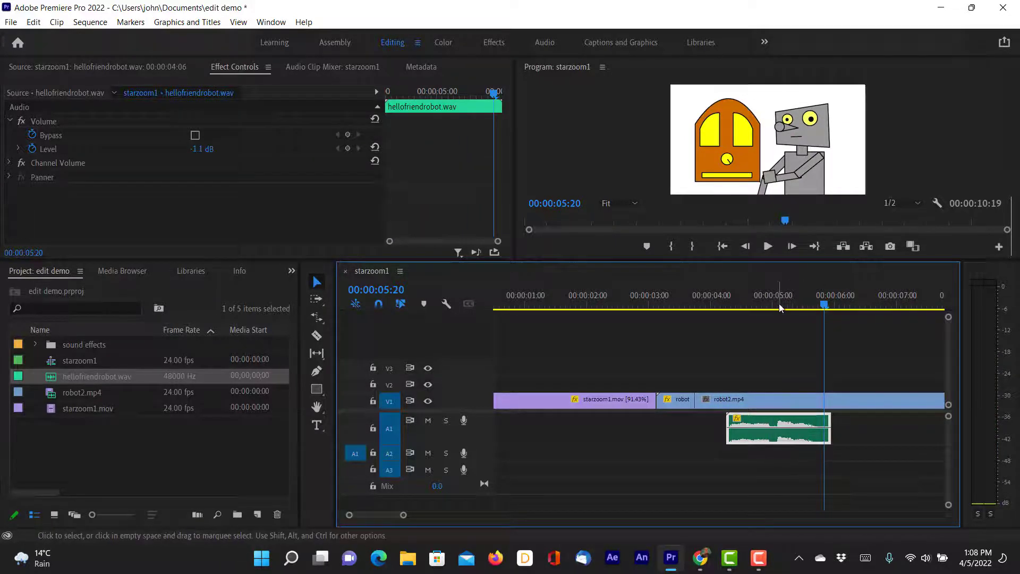
{"action": "left_click_drag", "start_coordinate": [776, 304], "coordinate": [714, 324]}
{"action": "key", "text": "space"}
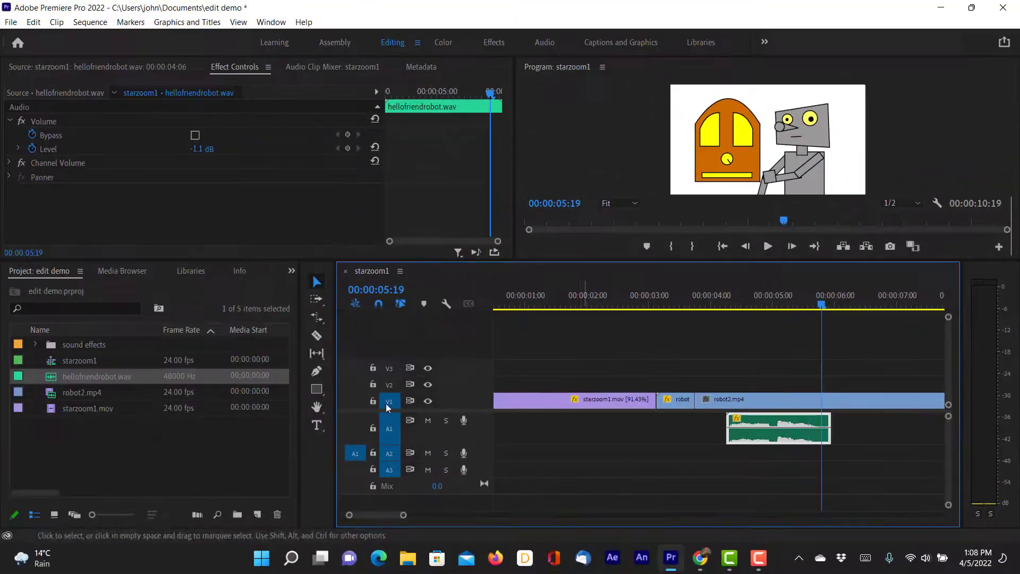
Expand the sound effects bin and set the sequence playhead to 00:00:06:16, just before the robot's hand touches the radio dial.
{"action": "left_click", "coordinate": [34, 346]}
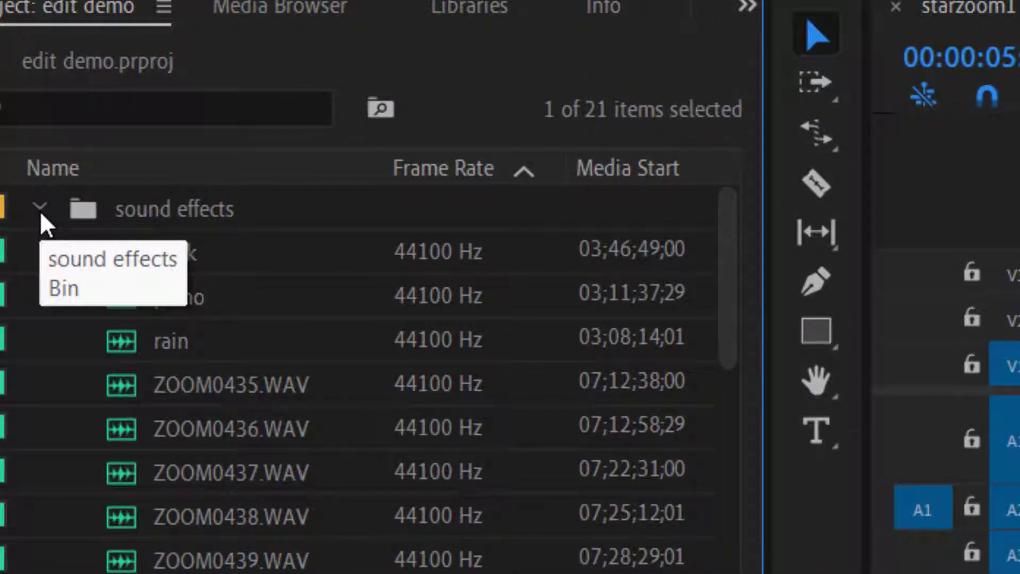
{"action": "key", "text": "shift+3"}
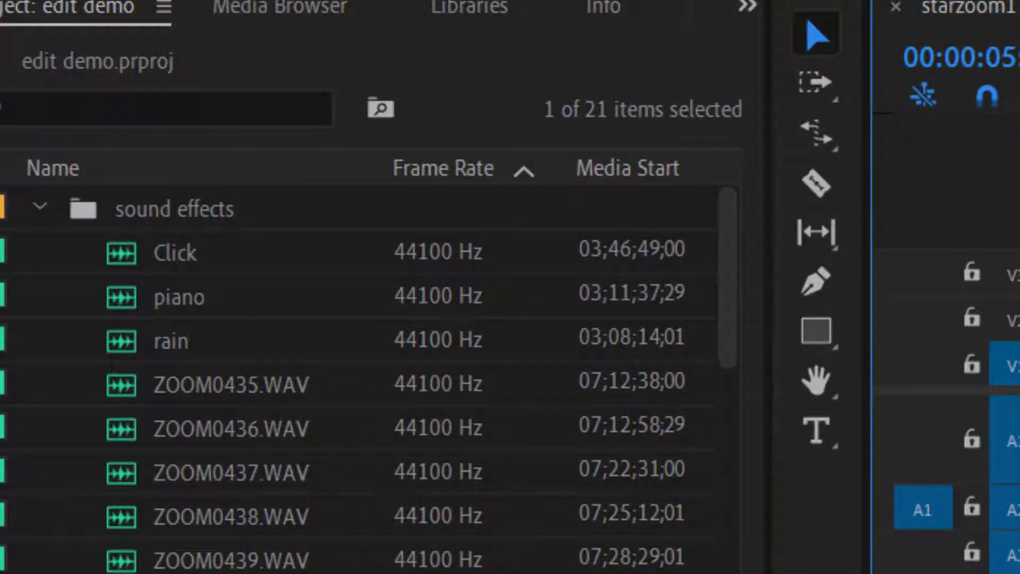
{"action": "key", "text": "Down"}
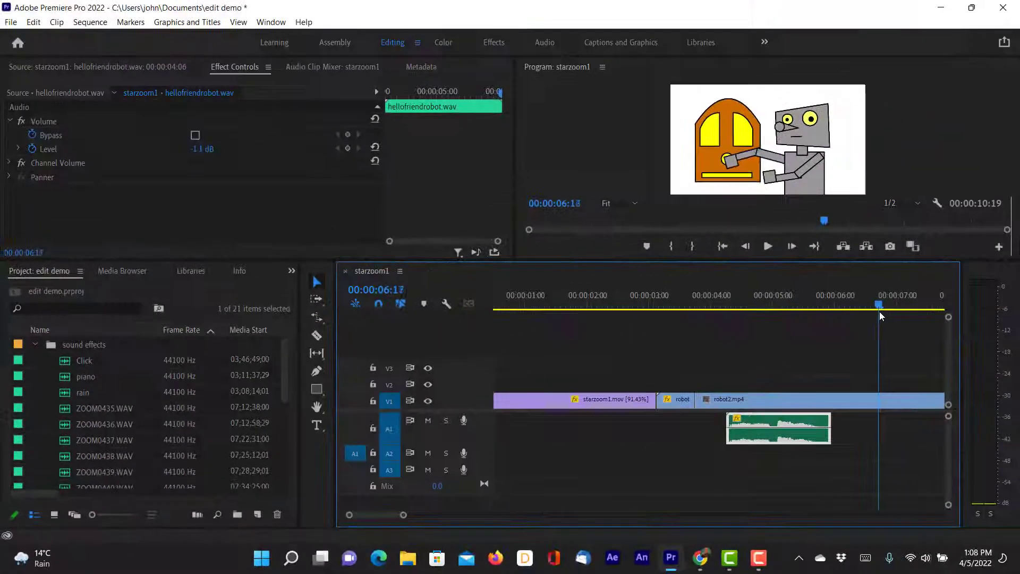
{"action": "key", "text": "Left"}
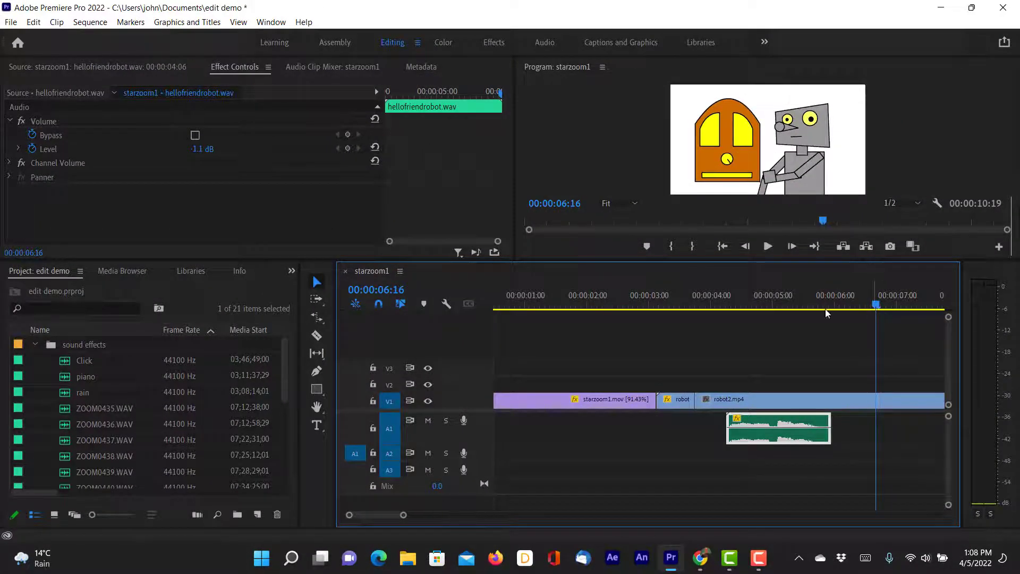
Open the Click sound and mark its first click from in point 03;46;50;07 to out point 03;46;50;11.
{"action": "double_click", "coordinate": [65, 364]}
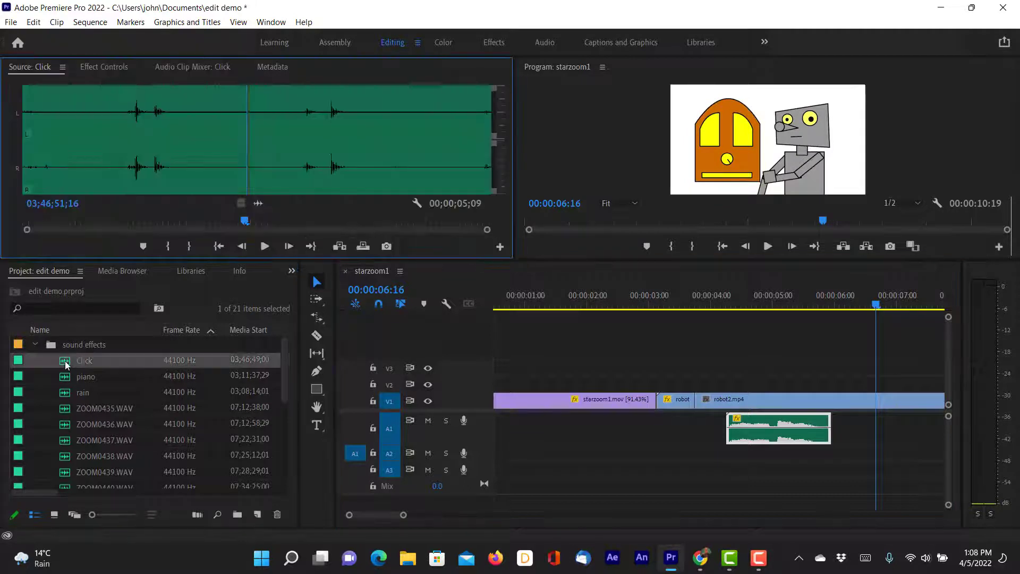
{"action": "left_click_drag", "start_coordinate": [244, 220], "coordinate": [130, 247]}
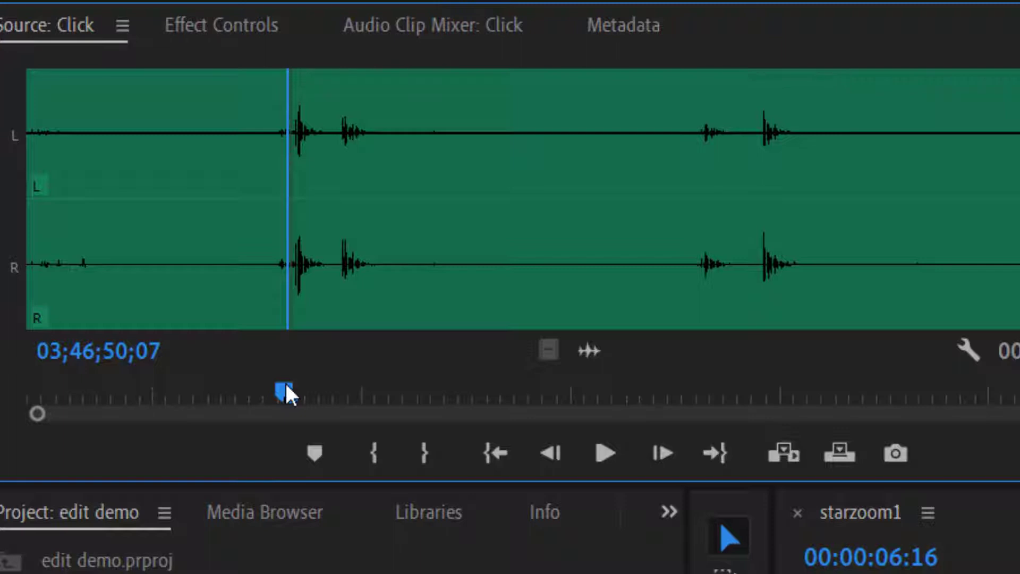
{"action": "key", "text": "i"}
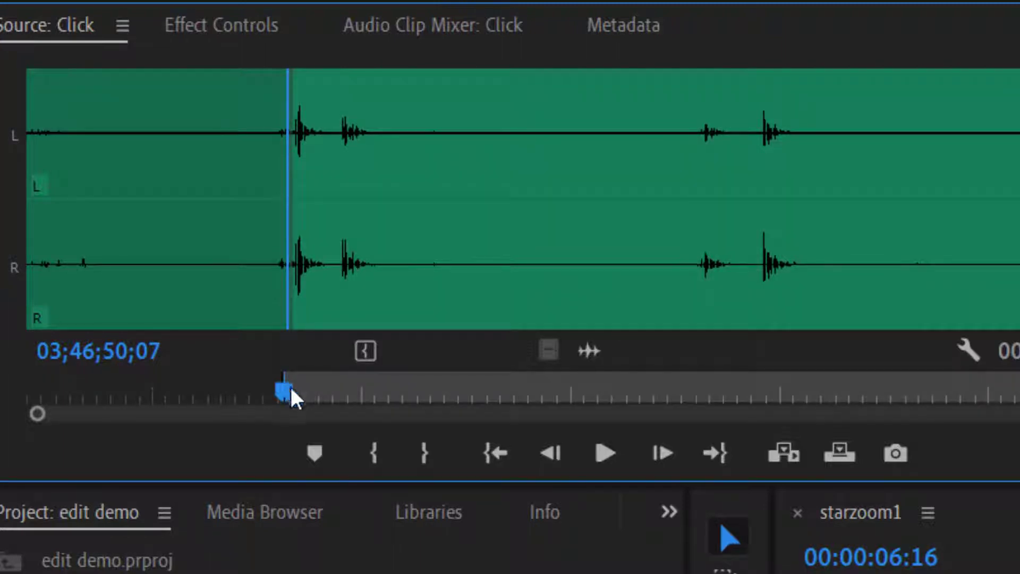
{"action": "left_click_drag", "start_coordinate": [291, 388], "coordinate": [318, 385]}
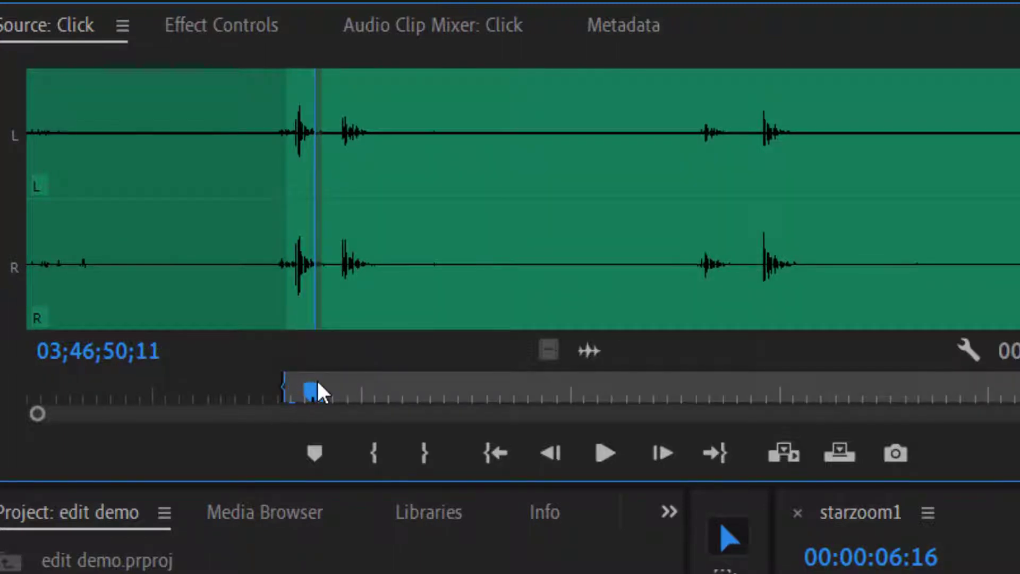
{"action": "key", "text": "o"}
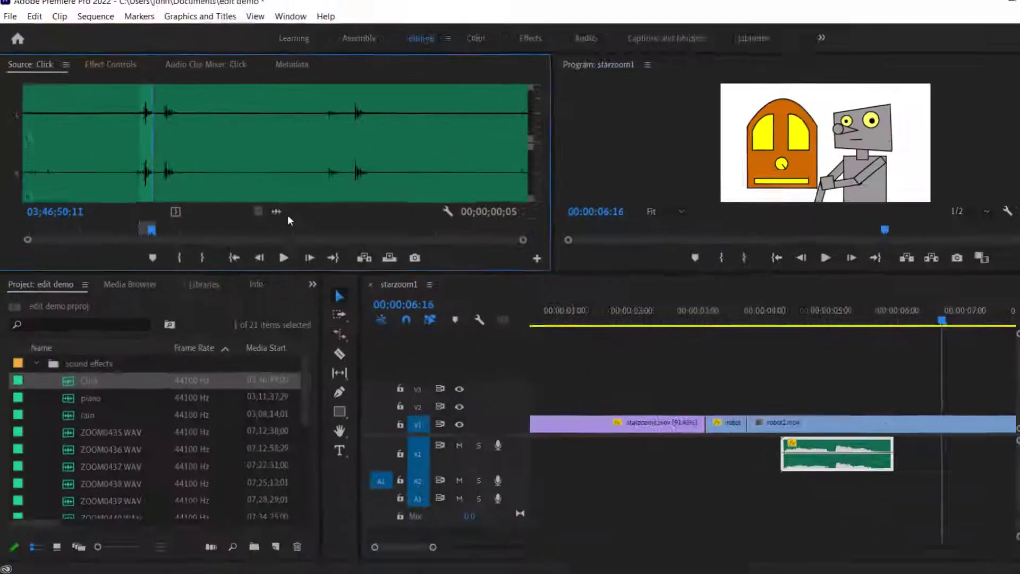
Place the marked Click audio on track A1 starting at 00:00:06:16 and play it against the radio switching on.
{"action": "left_click_drag", "start_coordinate": [278, 211], "coordinate": [946, 459]}
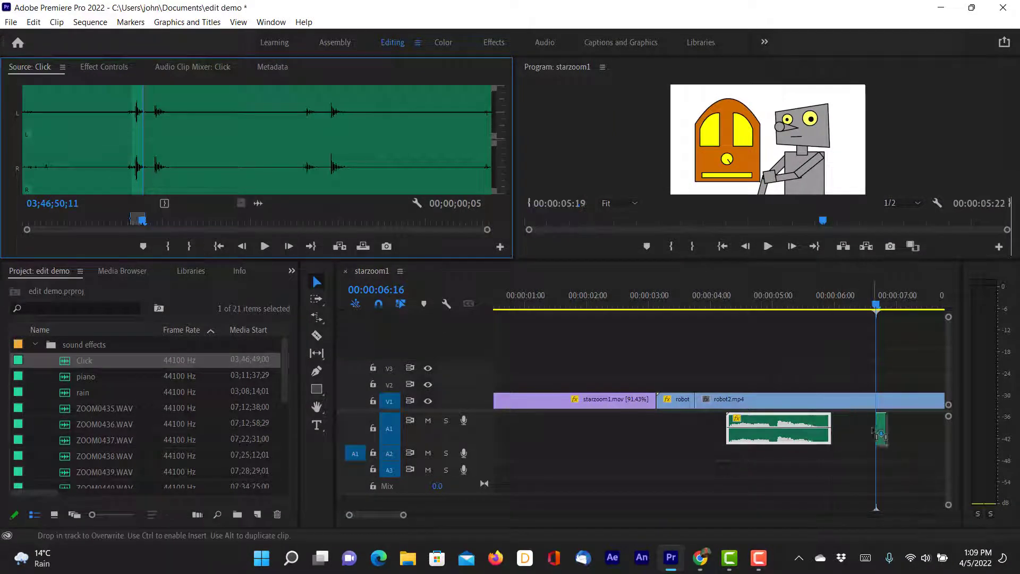
{"action": "left_click_drag", "start_coordinate": [879, 433], "coordinate": [880, 433]}
{"action": "key", "text": "space"}
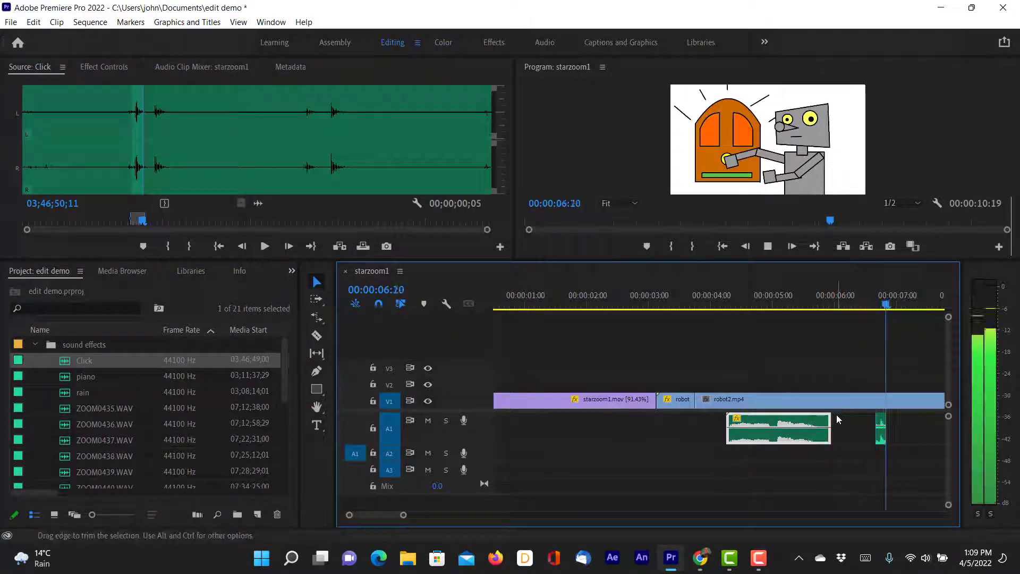
{"action": "key", "text": "space"}
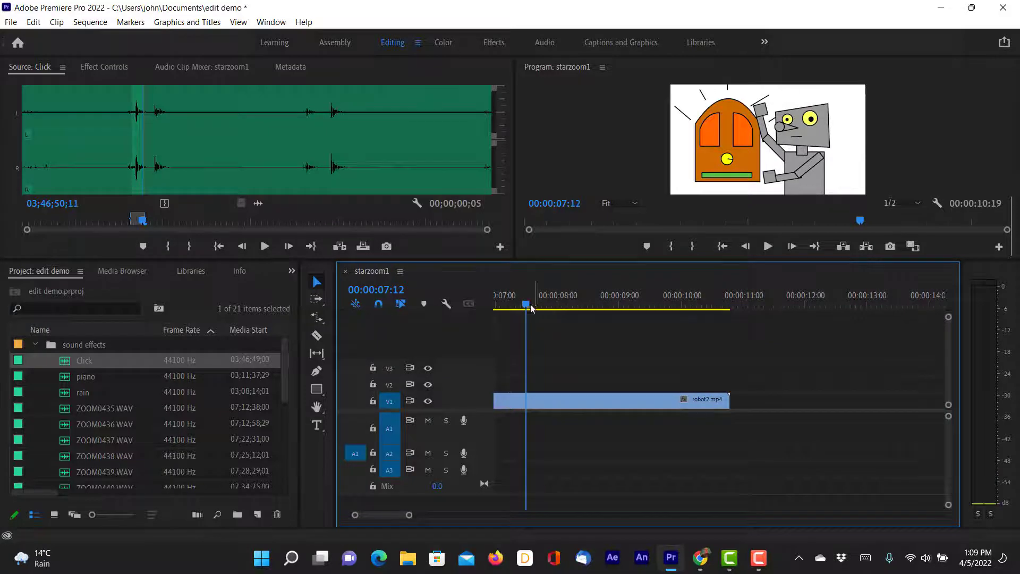
Open the piano sound and mark a section from in point 03;12;20;18 to out point 03;12;26;01.
{"action": "left_click_drag", "start_coordinate": [526, 305], "coordinate": [492, 311]}
{"action": "double_click", "coordinate": [82, 377]}
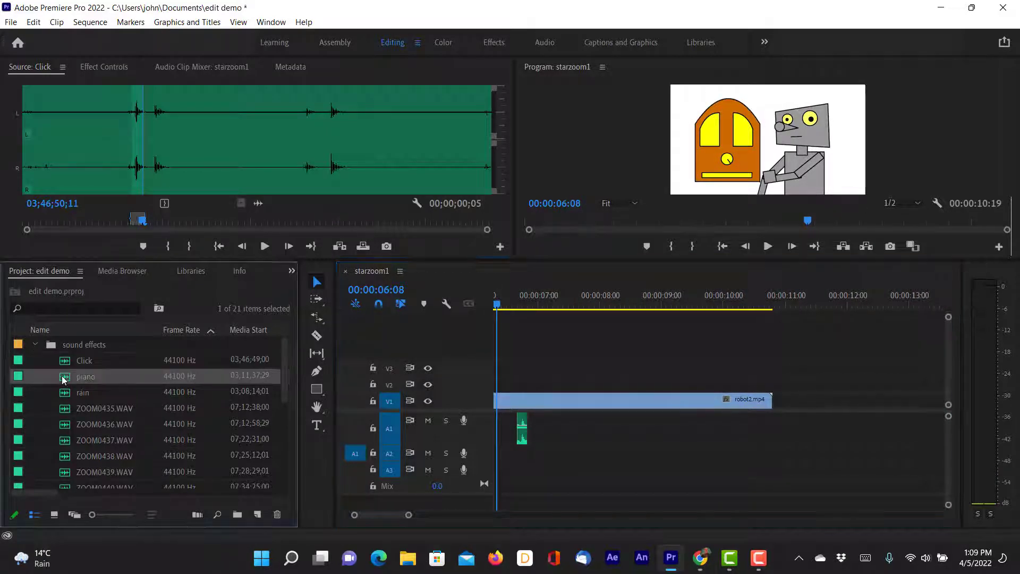
{"action": "left_click", "coordinate": [380, 222]}
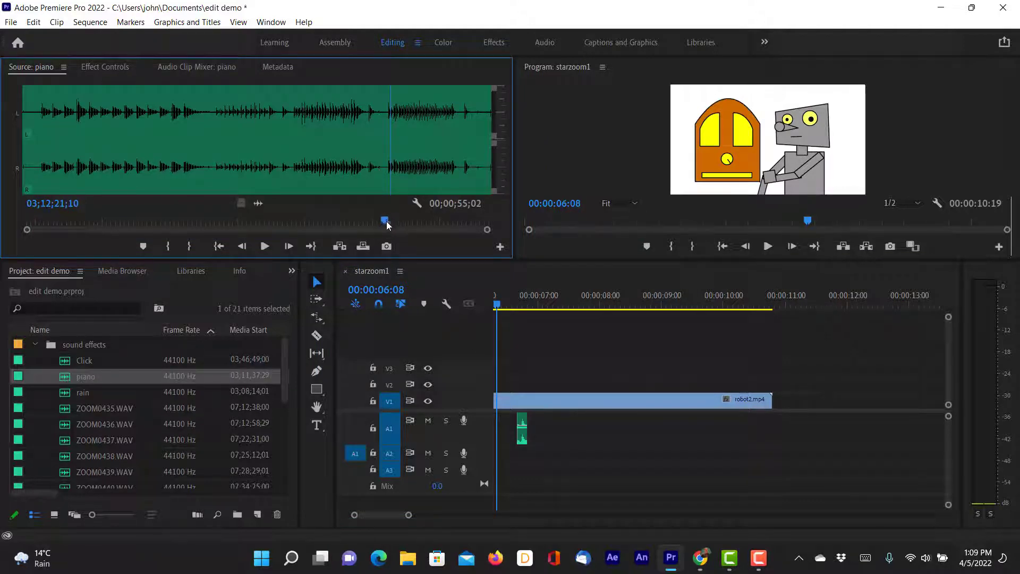
{"action": "left_click_drag", "start_coordinate": [382, 222], "coordinate": [383, 223]}
{"action": "key", "text": "i"}
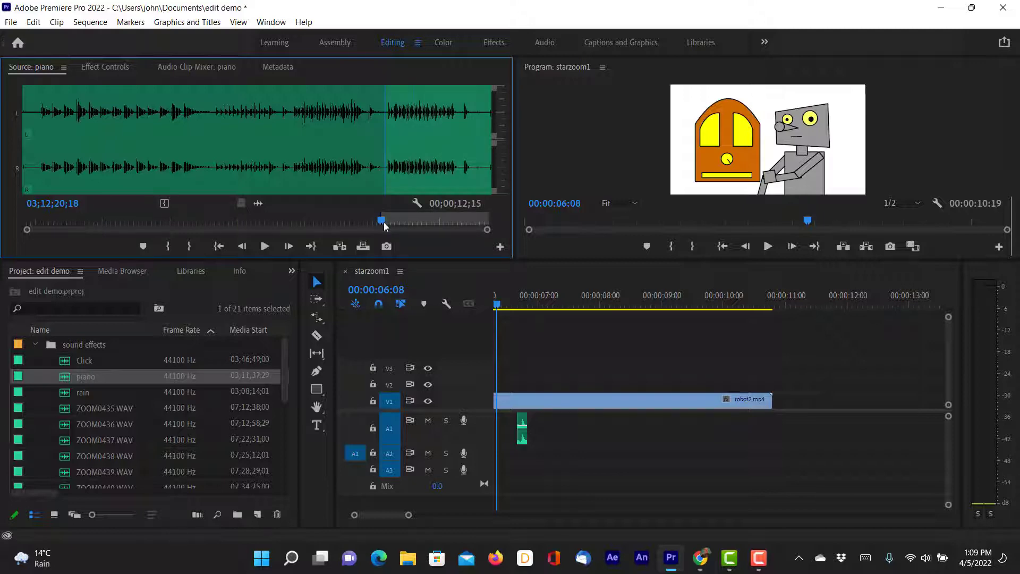
{"action": "left_click_drag", "start_coordinate": [386, 226], "coordinate": [430, 222]}
{"action": "key", "text": "o"}
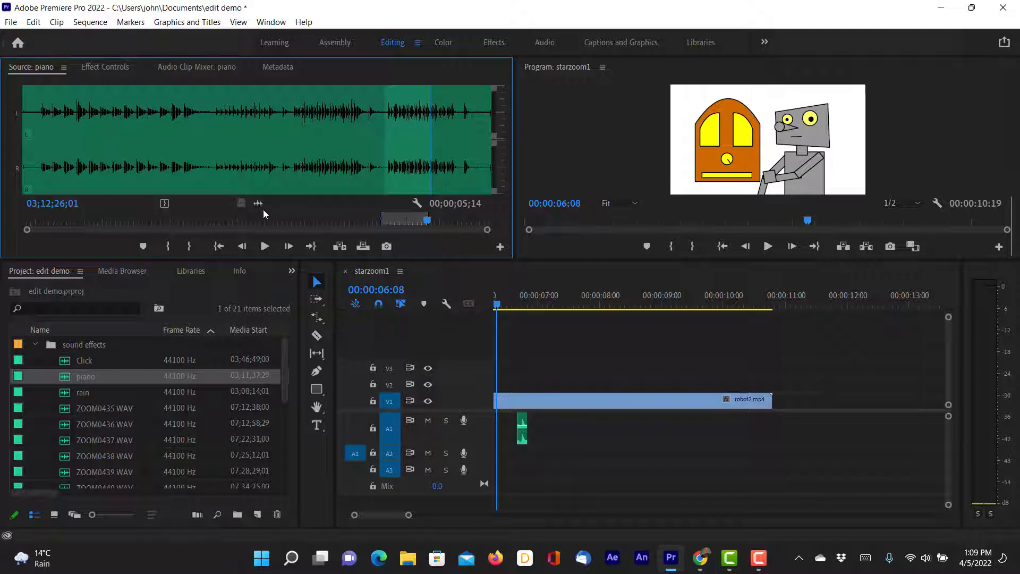
Place the marked piano audio on track A3 starting beneath the Click clip and trim off its quiet beginning.
{"action": "left_click_drag", "start_coordinate": [260, 202], "coordinate": [522, 468]}
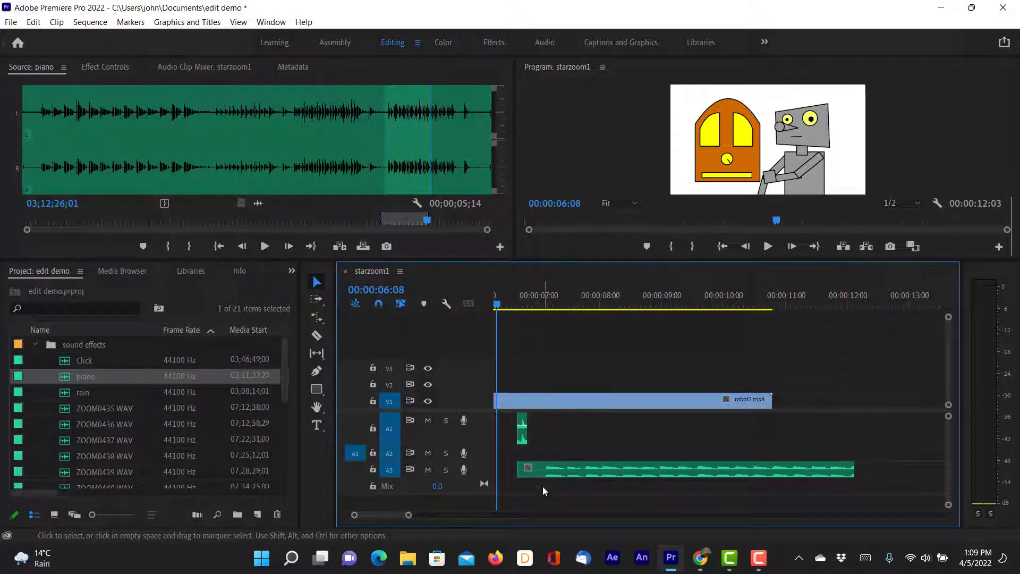
{"action": "left_click_drag", "start_coordinate": [519, 468], "coordinate": [536, 464]}
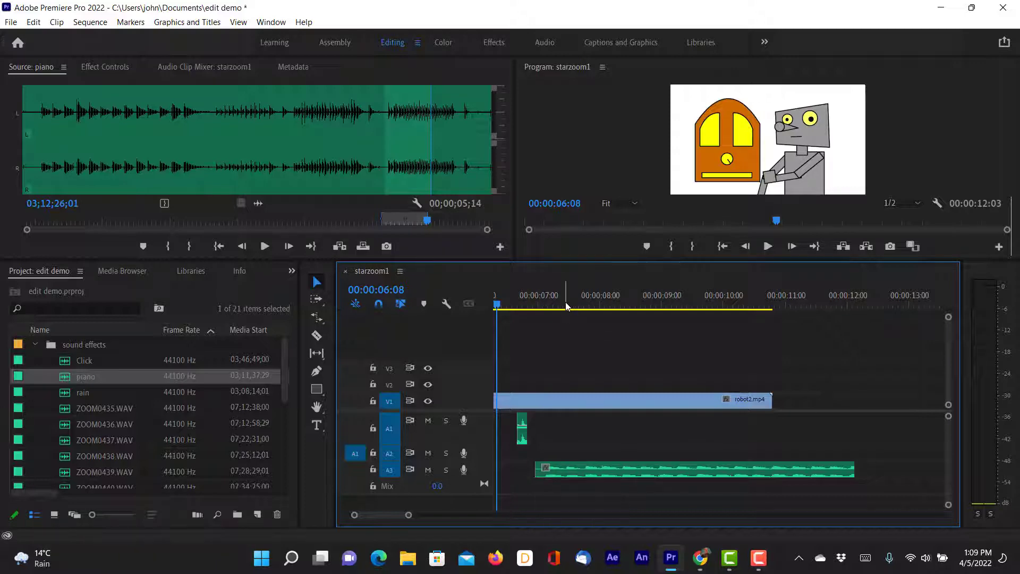
Move the piano clip to track A2 starting at 00:00:06:19 and enlarge that track to show its waveform.
{"action": "left_click_drag", "start_coordinate": [567, 306], "coordinate": [528, 315]}
{"action": "mouse_move", "coordinate": [627, 465]}
{"action": "left_mouse_down"}
{"action": "mouse_move", "coordinate": [619, 478]}
{"action": "mouse_move", "coordinate": [617, 455]}
{"action": "left_mouse_up"}
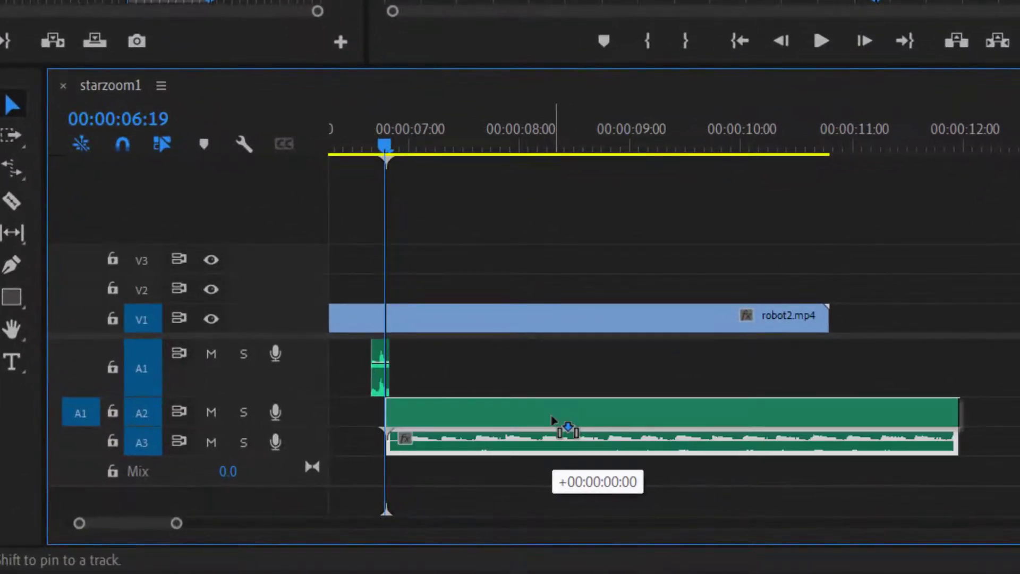
{"action": "left_click_drag", "start_coordinate": [551, 417], "coordinate": [551, 420]}
{"action": "left_click_drag", "start_coordinate": [150, 423], "coordinate": [146, 451]}
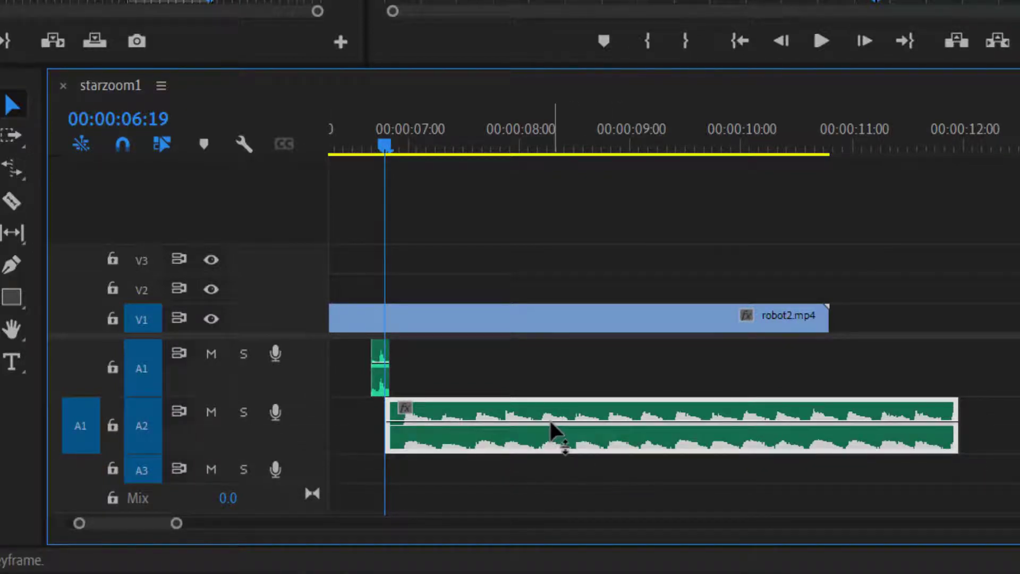
Lower the piano clip's volume on track A2 to -3.7 dB and move the playhead to 00:00:06:10, before the Click sound.
{"action": "left_click_drag", "start_coordinate": [550, 424], "coordinate": [550, 425]}
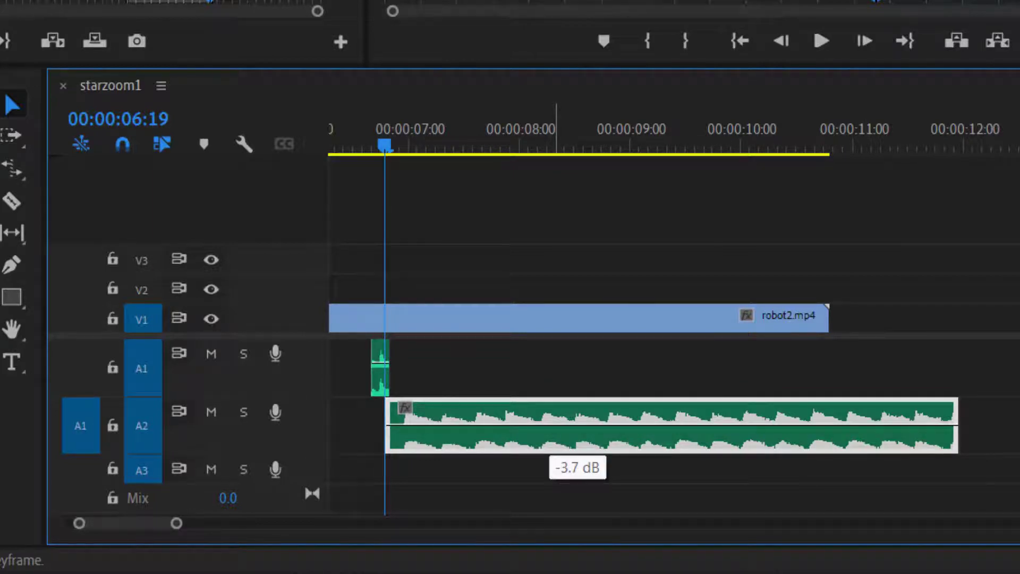
{"action": "left_click_drag", "start_coordinate": [382, 139], "coordinate": [363, 158]}
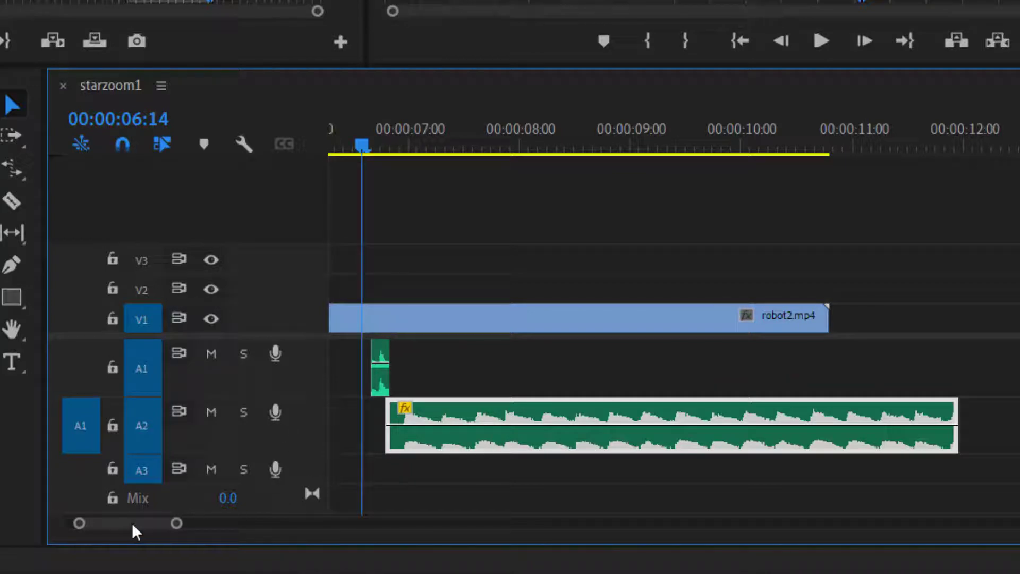
{"action": "left_click_drag", "start_coordinate": [129, 524], "coordinate": [125, 525]}
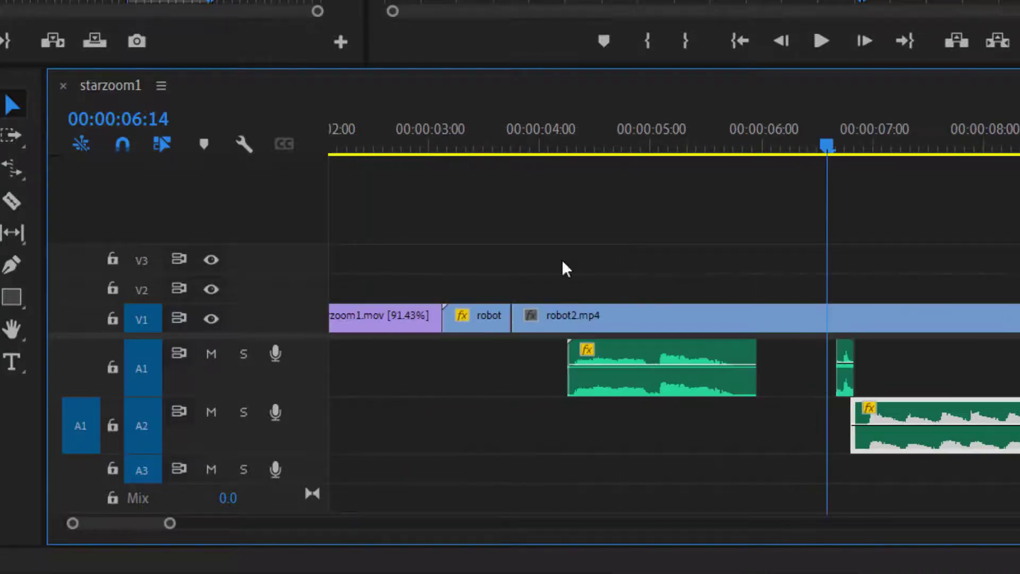
{"action": "left_click_drag", "start_coordinate": [836, 133], "coordinate": [809, 139]}
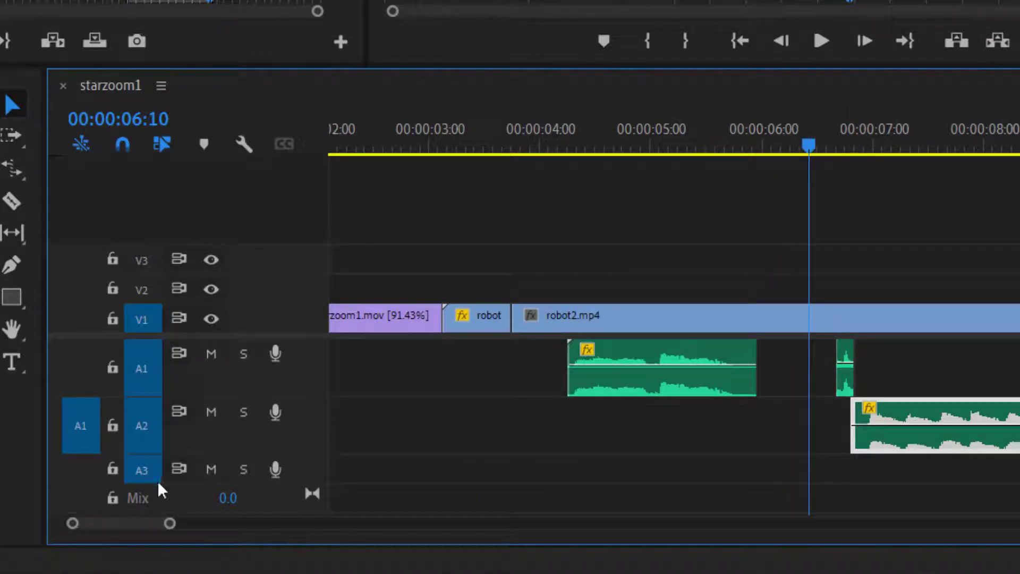
Enlarge track A3, shift the piano clip down to A3 and the Click clip to A2, keeping their start times, and cue 00:00:06:04.
{"action": "left_click_drag", "start_coordinate": [157, 480], "coordinate": [152, 500]}
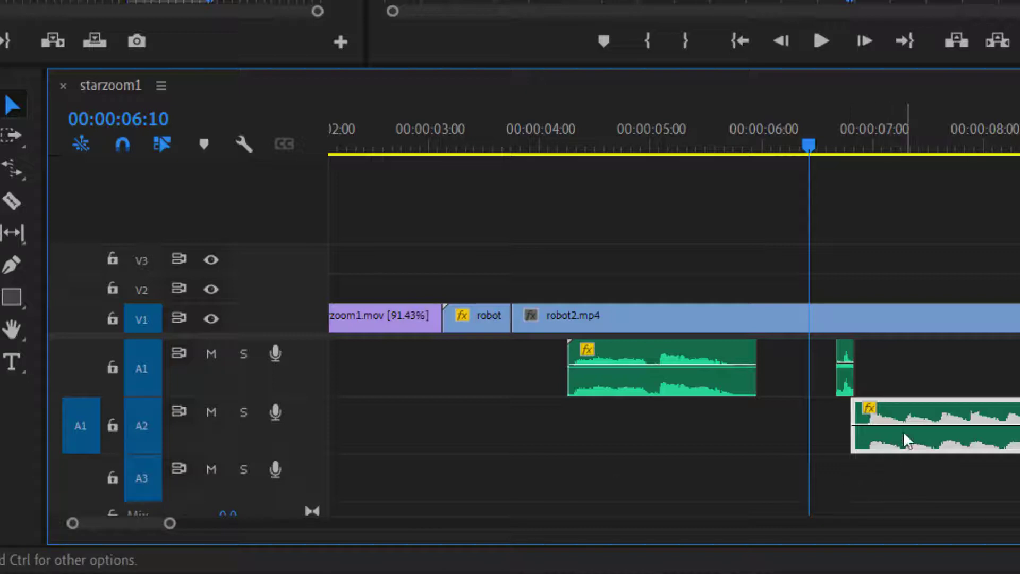
{"action": "left_click_drag", "start_coordinate": [907, 439], "coordinate": [910, 487]}
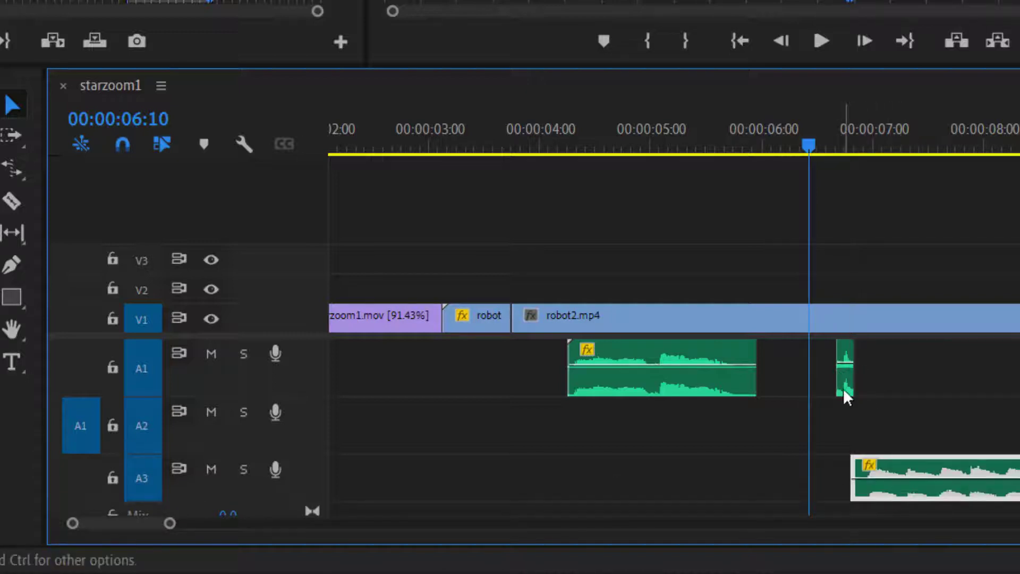
{"action": "left_click_drag", "start_coordinate": [845, 398], "coordinate": [845, 423]}
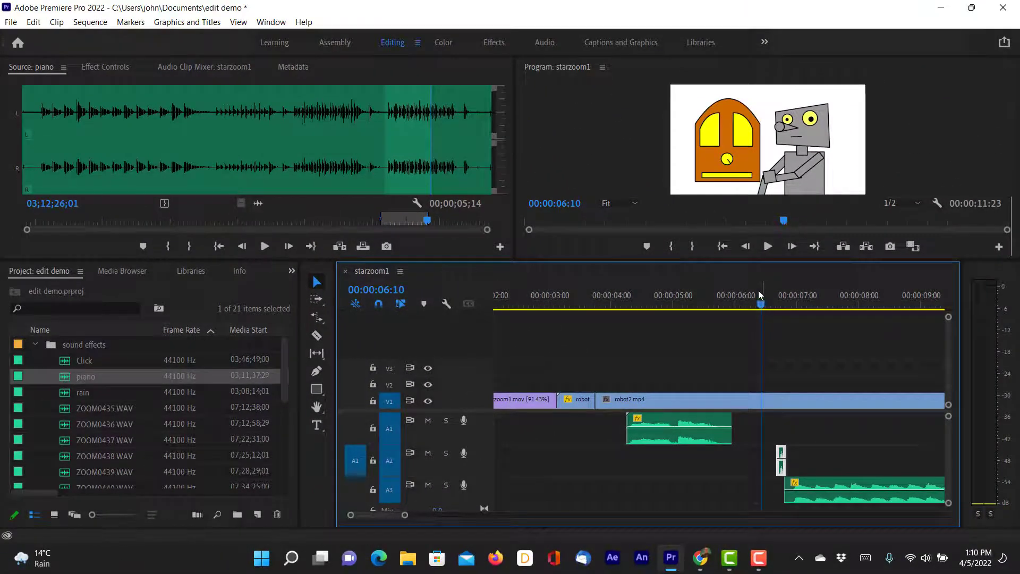
{"action": "left_click_drag", "start_coordinate": [762, 300], "coordinate": [745, 300]}
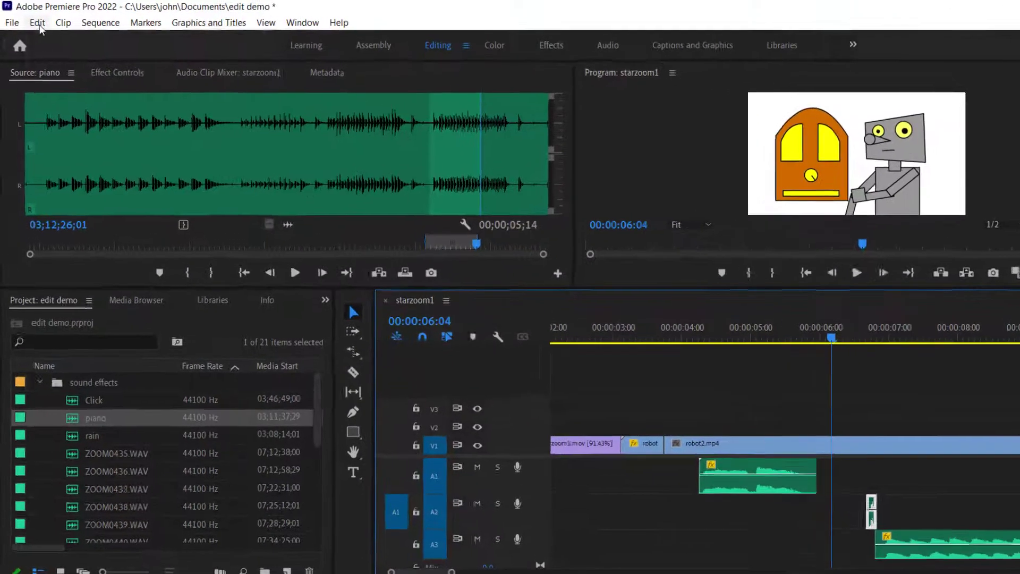
Accept the Timeline preferences with a default audio transition duration of 4 frames.
{"action": "left_click", "coordinate": [33, 22]}
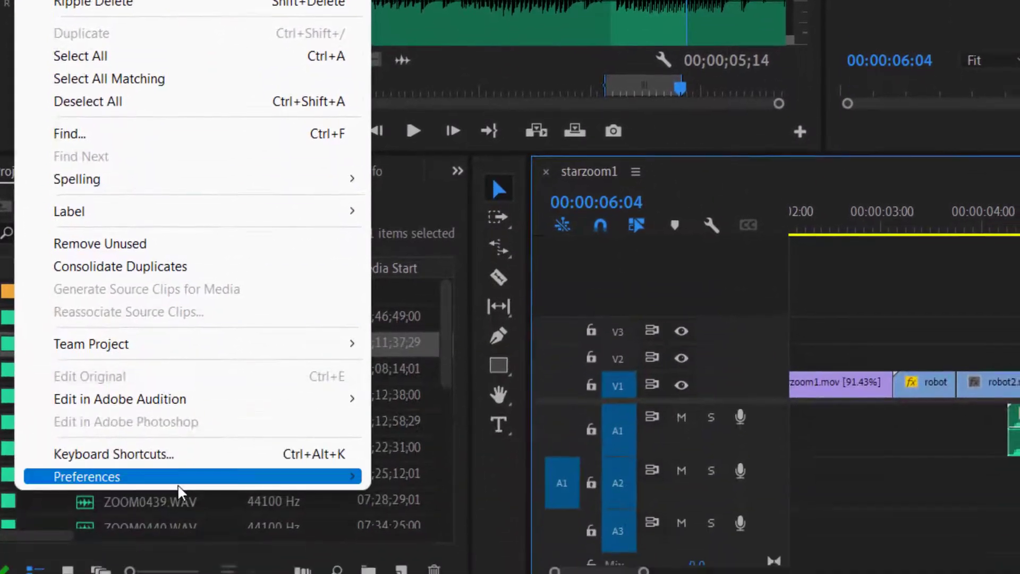
{"action": "mouse_move", "coordinate": [185, 573]}
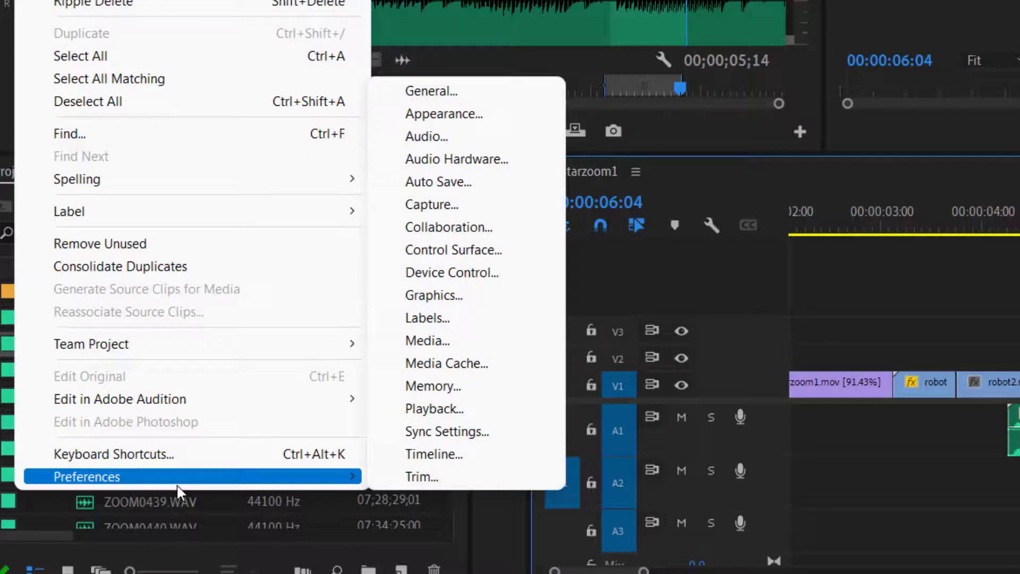
{"action": "left_click", "coordinate": [507, 98]}
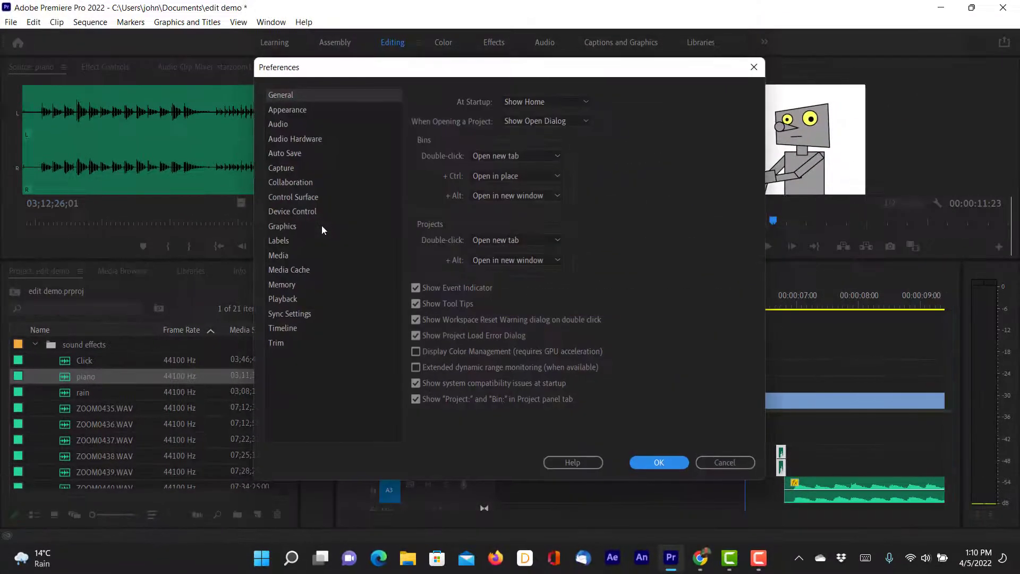
{"action": "left_click", "coordinate": [286, 328]}
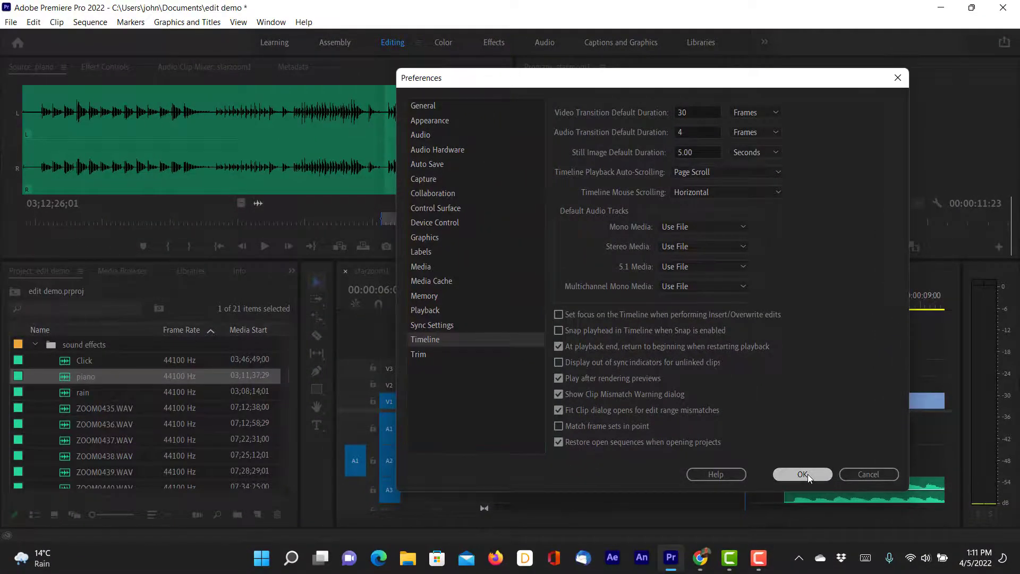
{"action": "left_click", "coordinate": [802, 474]}
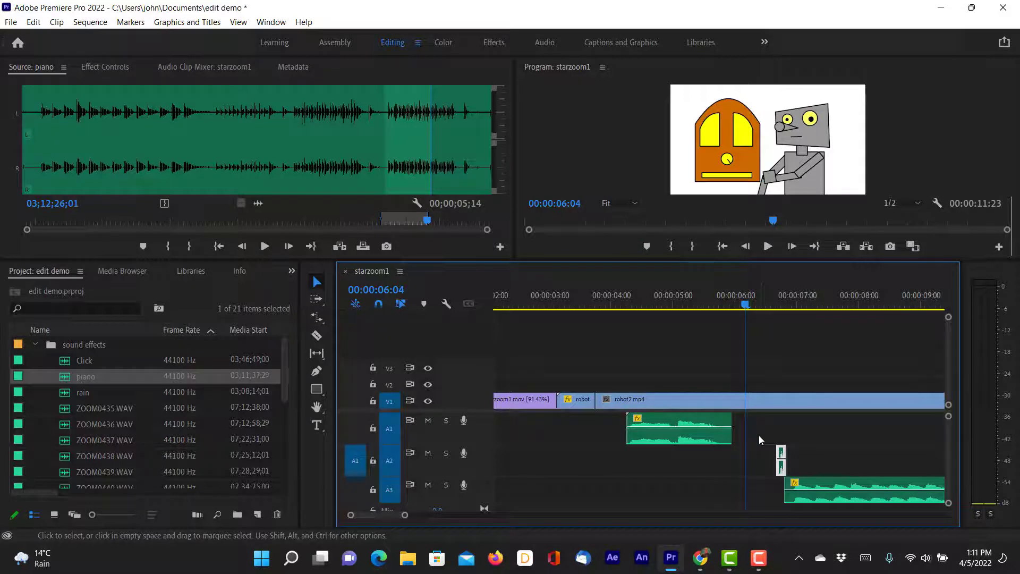
Apply the default audio transition to all clips in the sequence and cue the playhead at 00:00:03:13.
{"action": "key", "text": "ctrl+a"}
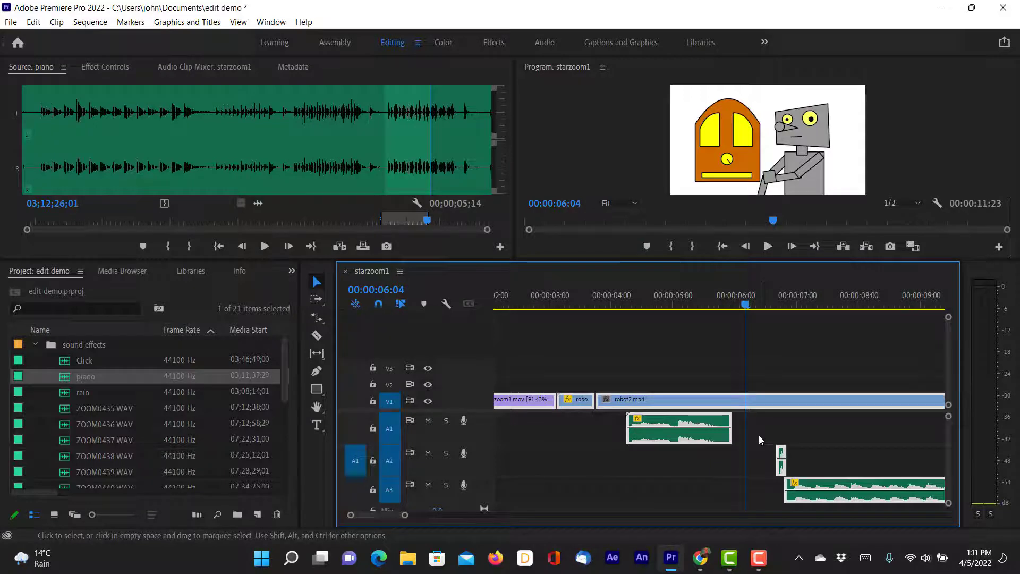
{"action": "key", "text": "ctrl+shift+d"}
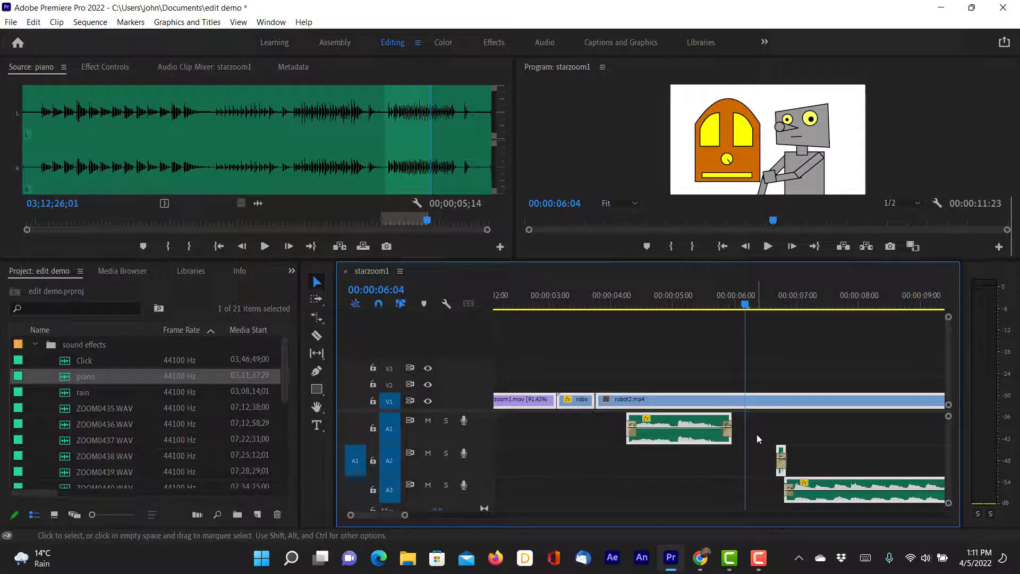
{"action": "left_click", "coordinate": [738, 297]}
{"action": "left_click_drag", "start_coordinate": [738, 297], "coordinate": [584, 300]}
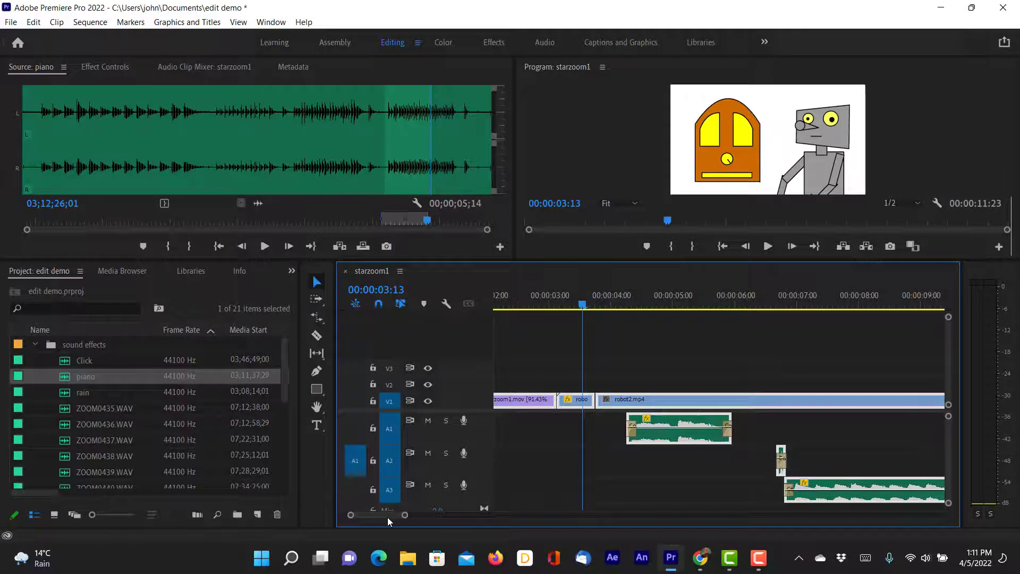
With the Pen tool, add two volume keyframes midway along the piano clip, the second at 00:00:09:06.
{"action": "scroll", "coordinate": [387, 518], "scroll_direction": "left", "scroll_amount": 3}
{"action": "scroll", "coordinate": [387, 521], "scroll_direction": "right", "scroll_amount": 5}
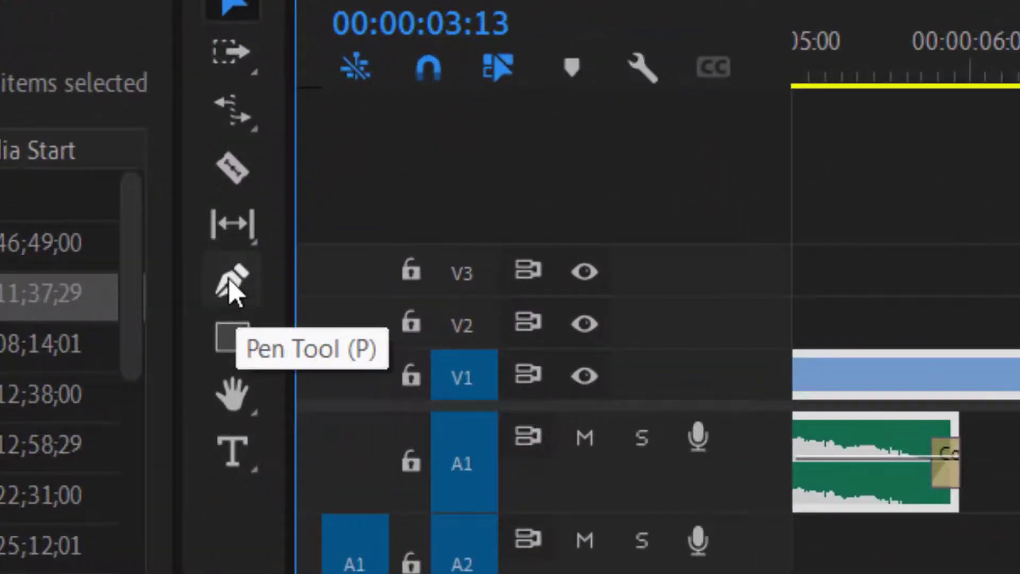
{"action": "left_click", "coordinate": [238, 300]}
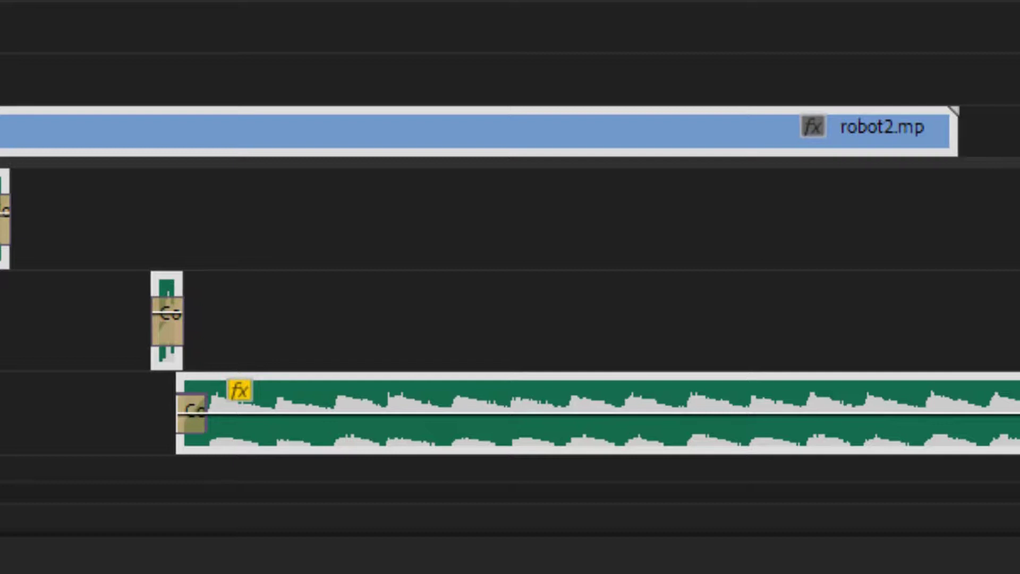
{"action": "left_click", "coordinate": [531, 319]}
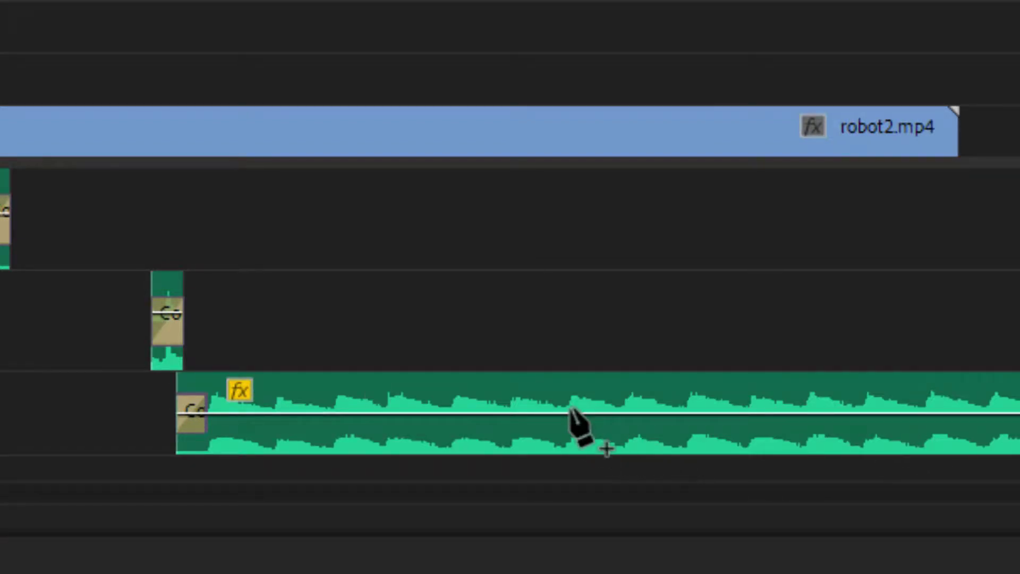
{"action": "mouse_move", "coordinate": [570, 412]}
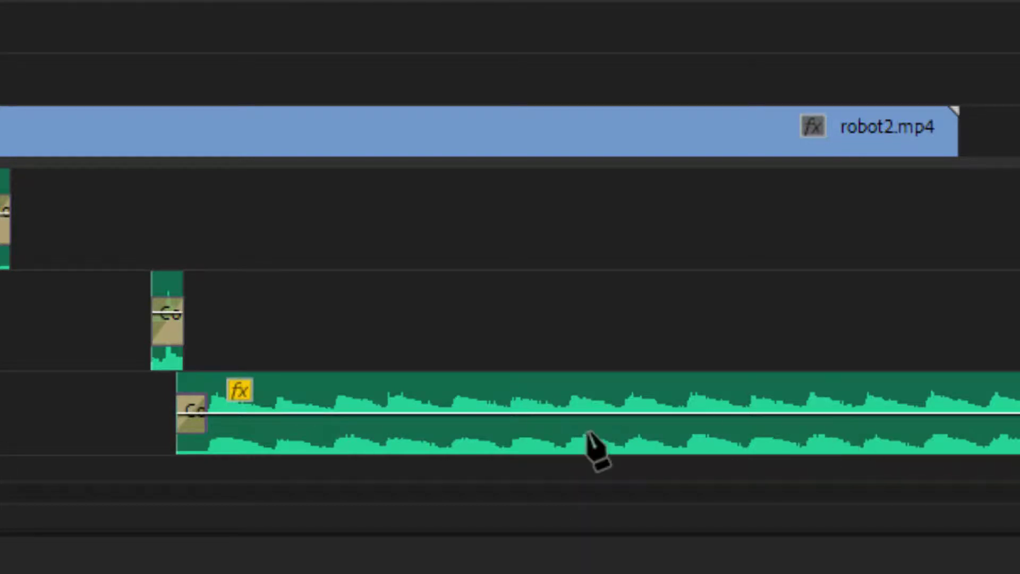
{"action": "left_click", "coordinate": [586, 414]}
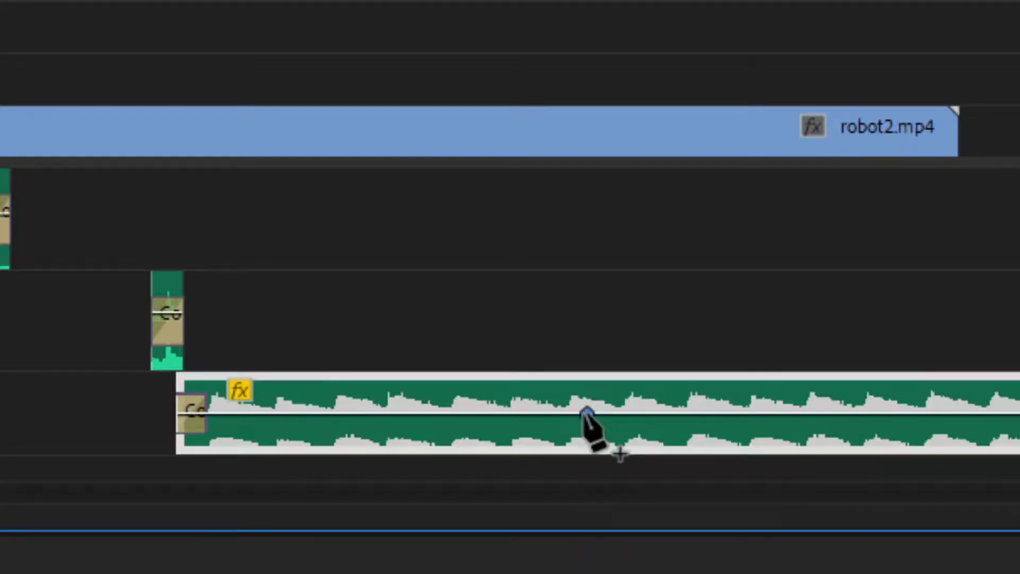
{"action": "left_click", "coordinate": [663, 414]}
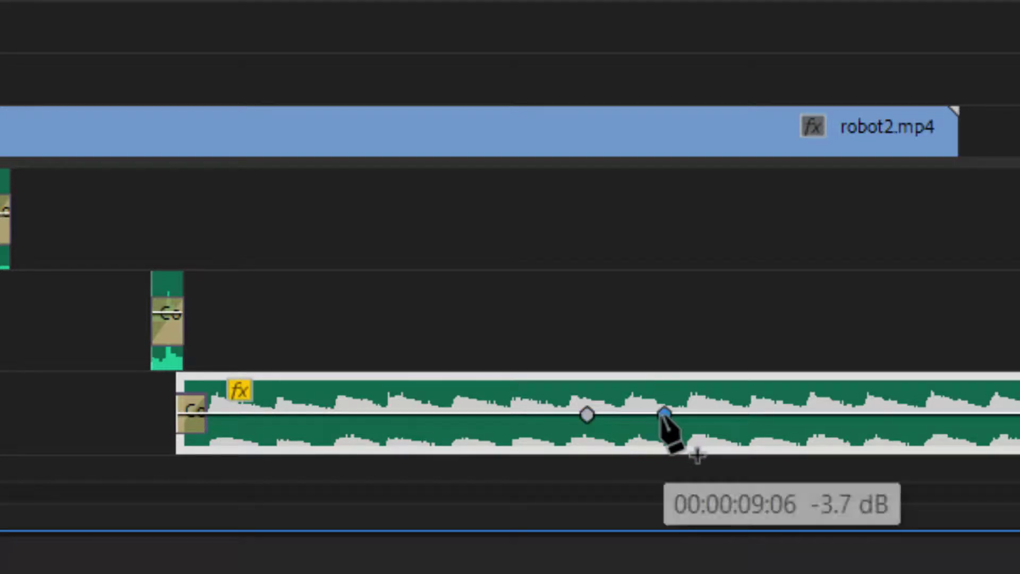
{"action": "mouse_move", "coordinate": [664, 414]}
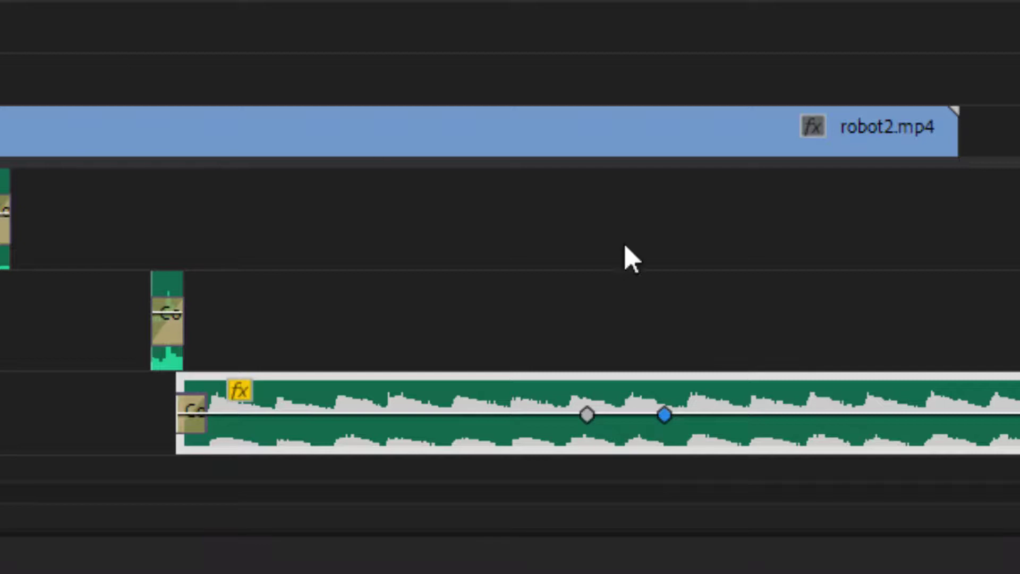
Lower the piano's volume at the second keyframe and further at the clip's end, and cue 00:00:09:11 to check the fade.
{"action": "left_click_drag", "start_coordinate": [675, 412], "coordinate": [666, 429]}
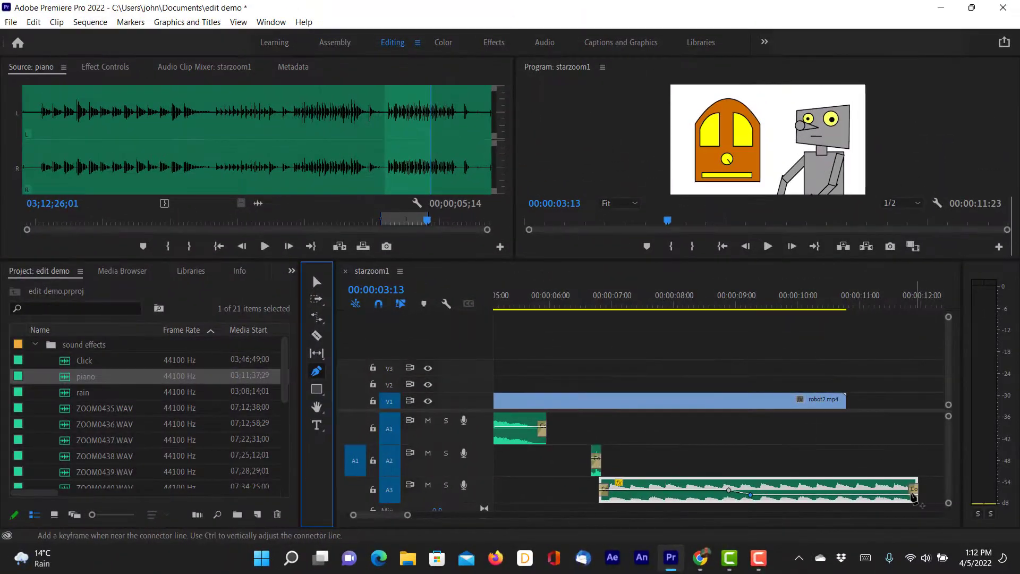
{"action": "left_click_drag", "start_coordinate": [916, 494], "coordinate": [920, 523]}
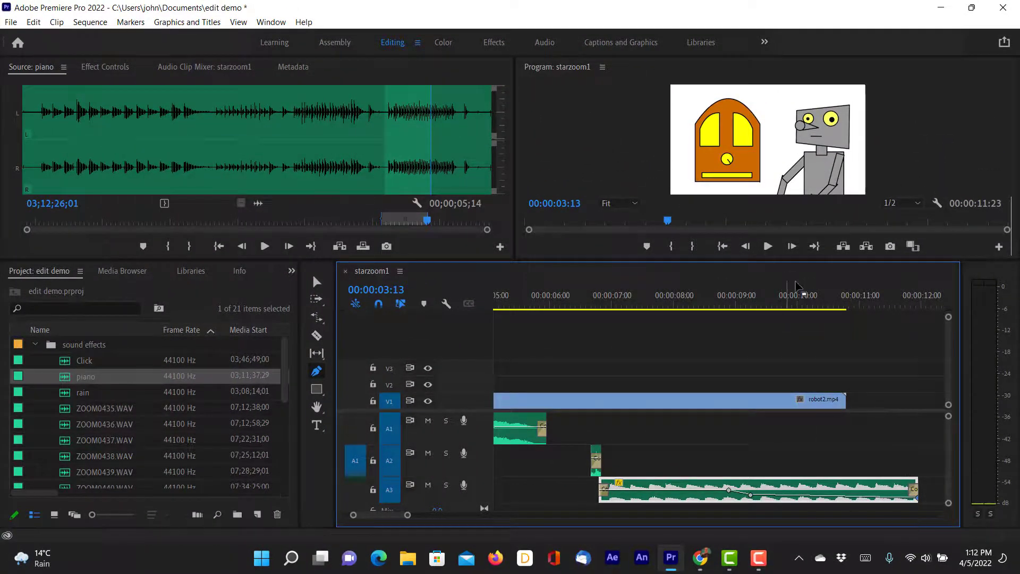
{"action": "left_click_drag", "start_coordinate": [795, 298], "coordinate": [763, 299]}
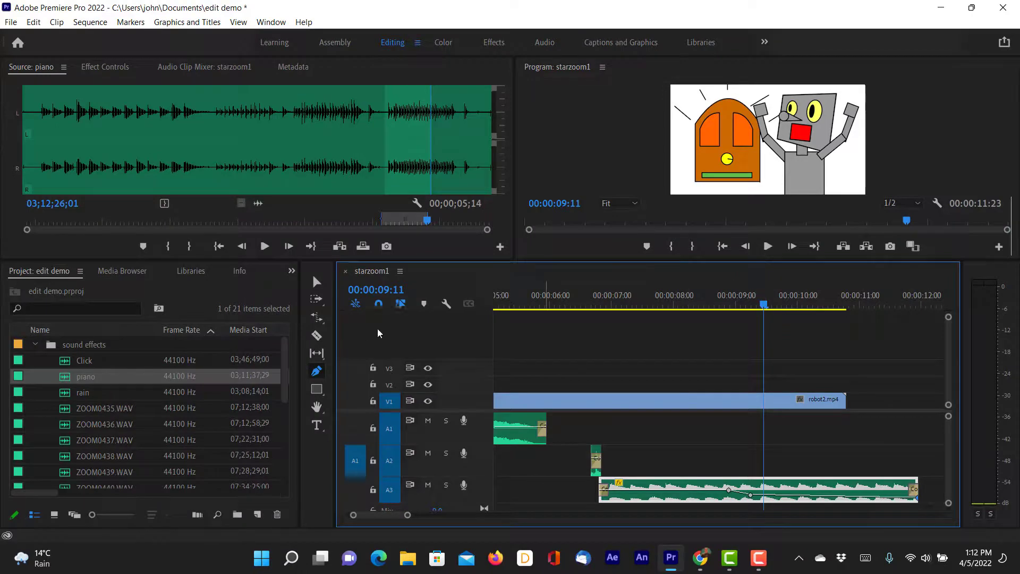
Return to the Selection tool and save the project.
{"action": "left_click", "coordinate": [309, 285]}
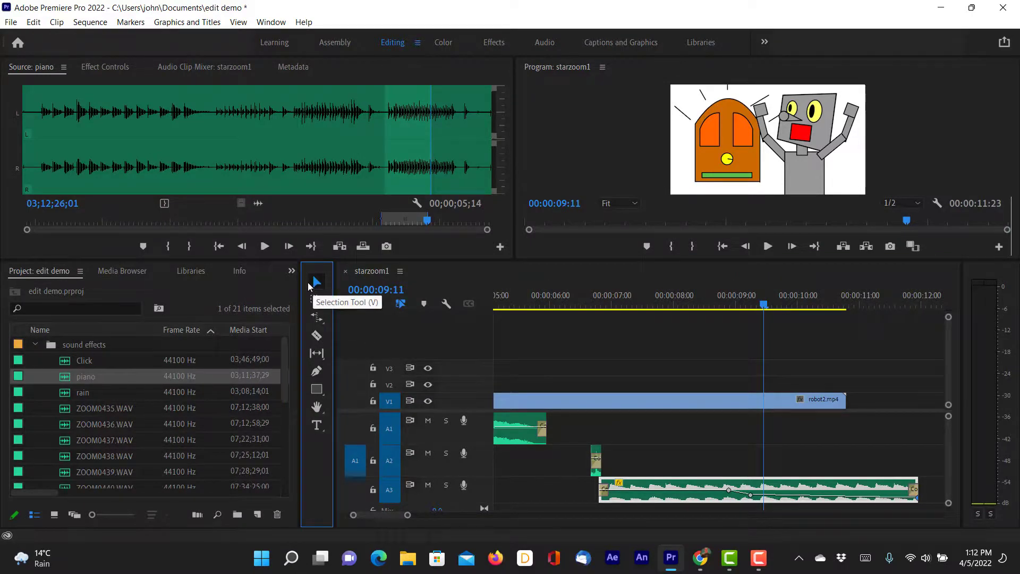
{"action": "key", "text": "ctrl+s"}
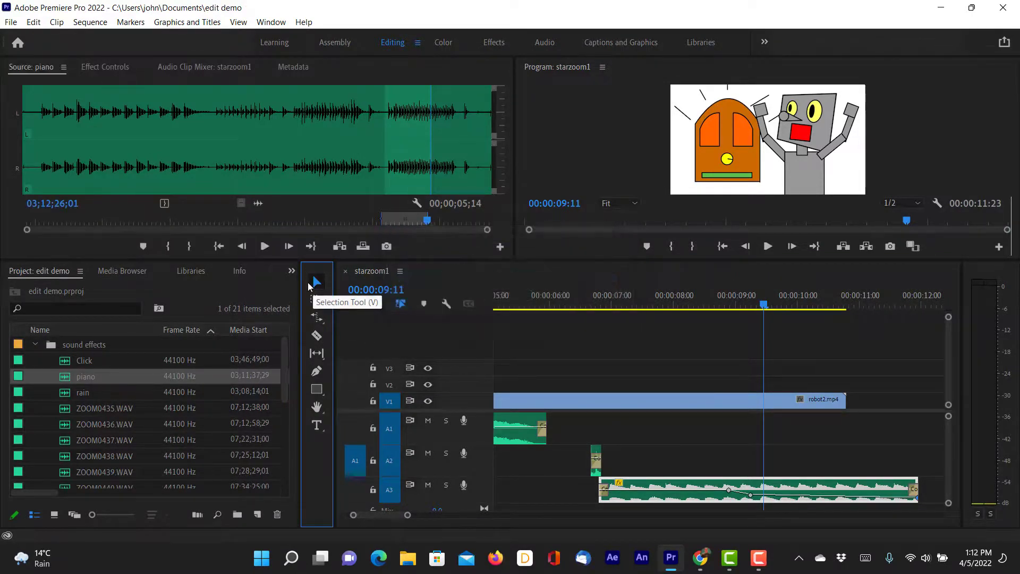